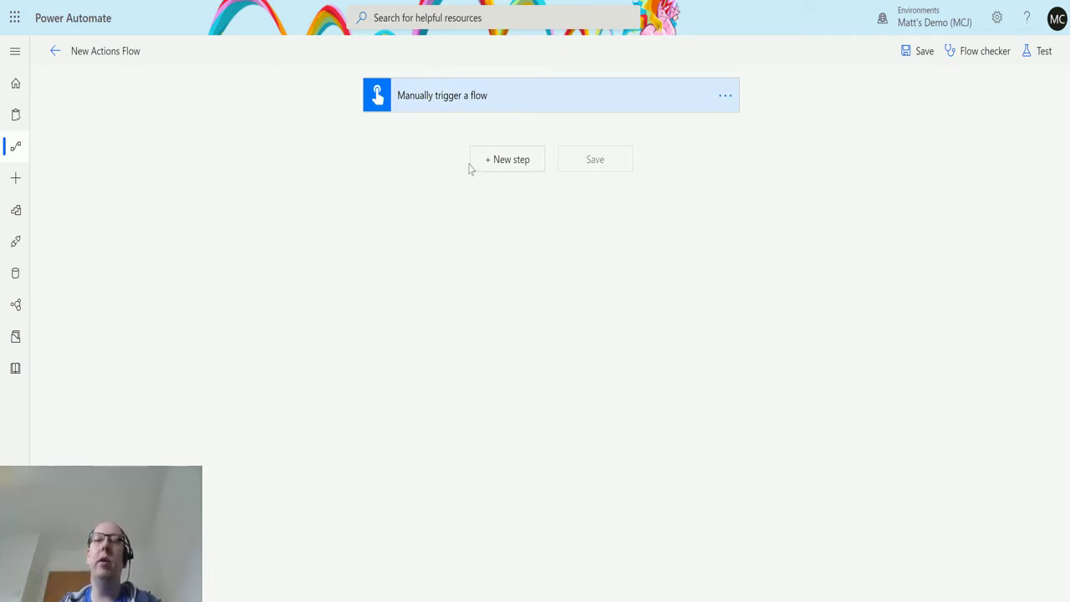
- Add the built-in Number Functions 'Format number' action below the manual trigger
click(511, 164)
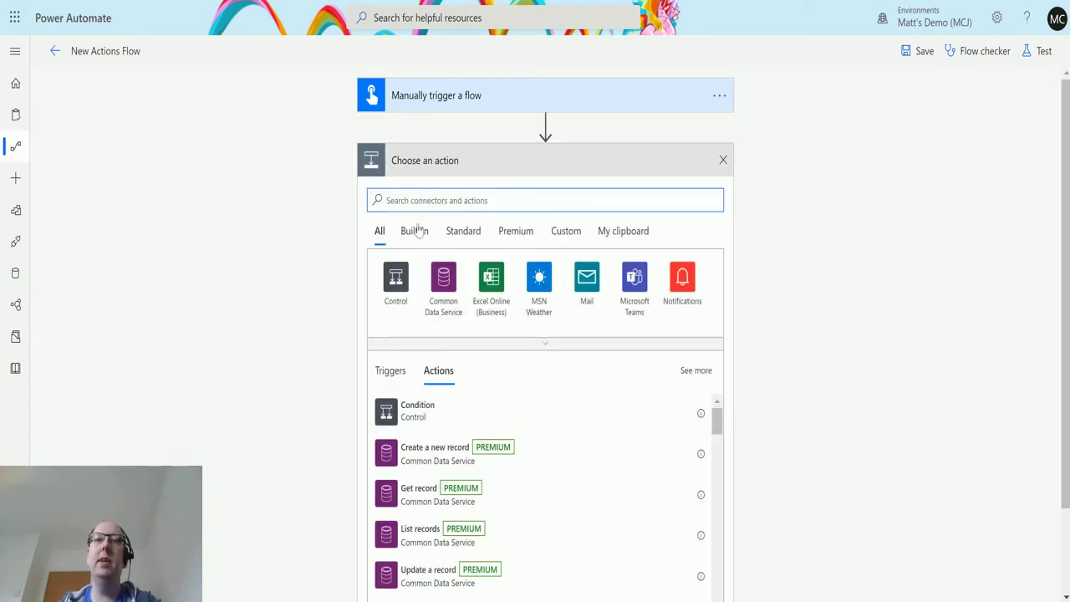
click(411, 231)
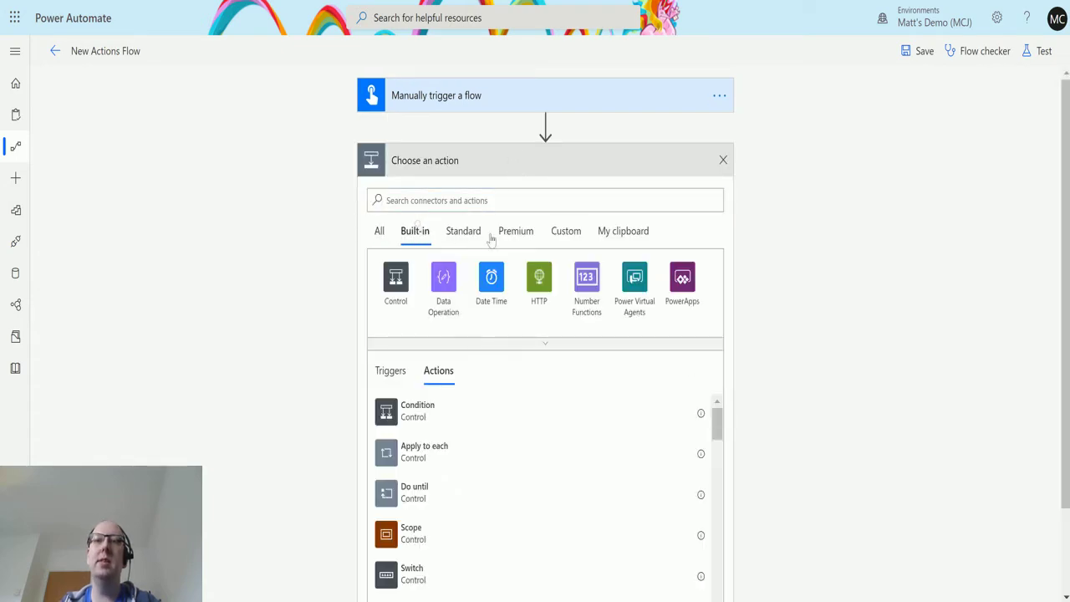
click(588, 284)
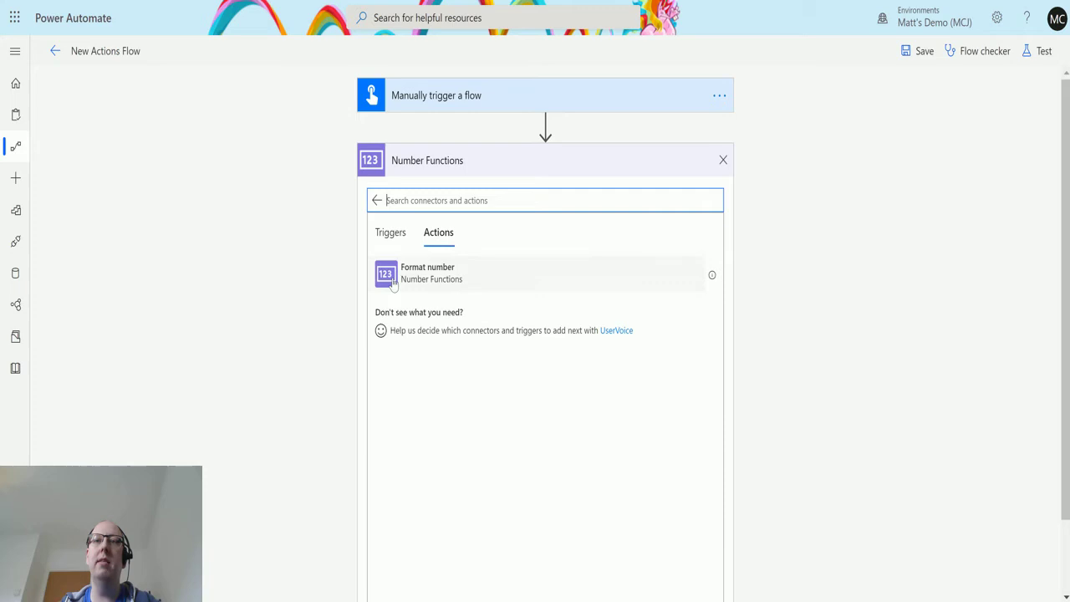
click(438, 281)
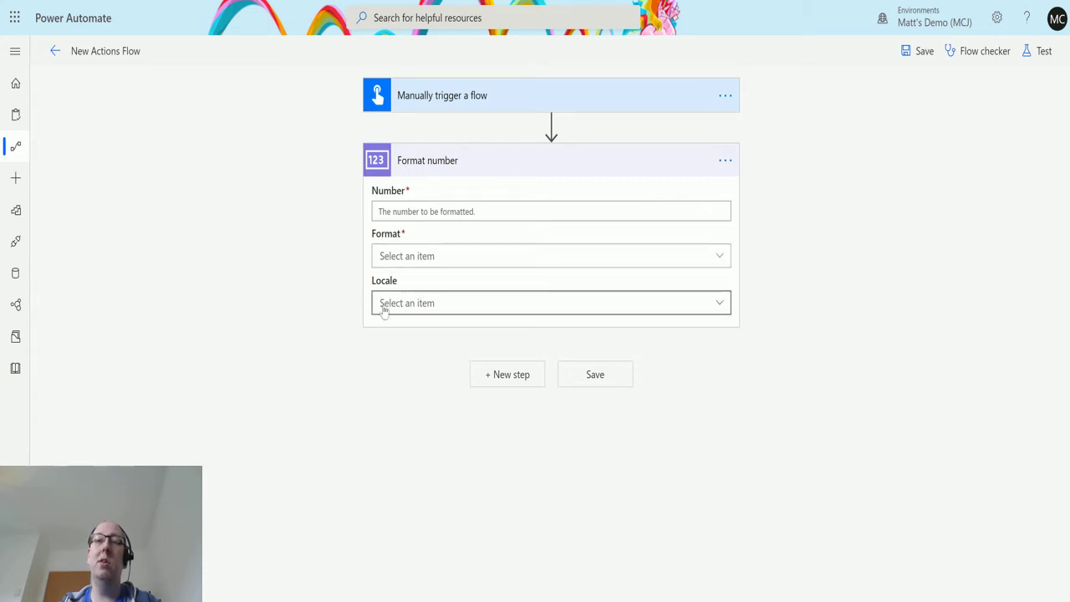
- Enter 123432432.122323 as the Number and choose the 1,234.00 (#.00) format
click(438, 215)
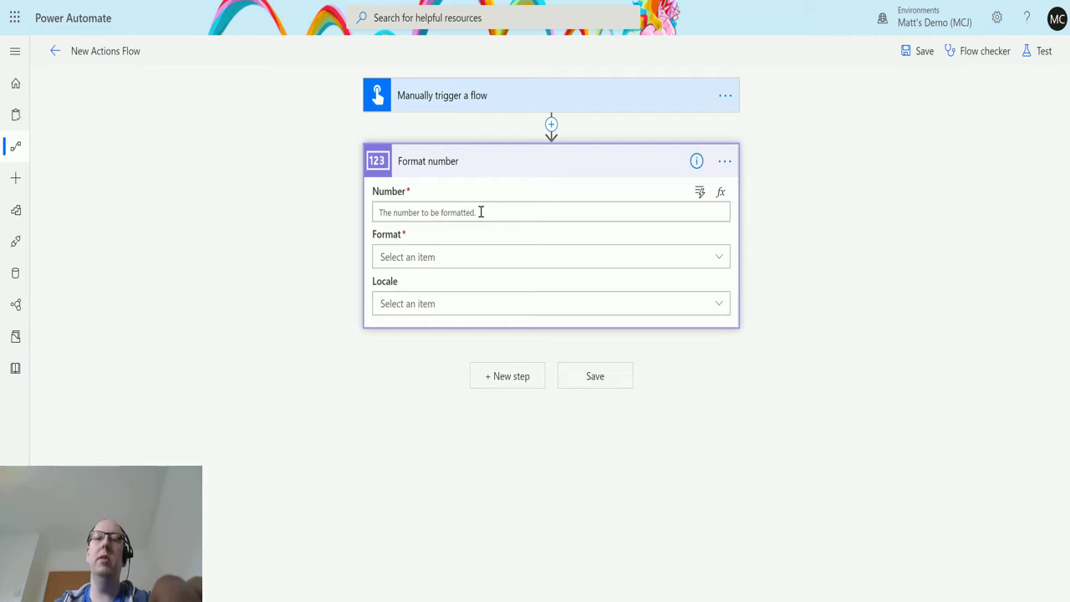
text(123432432.1)
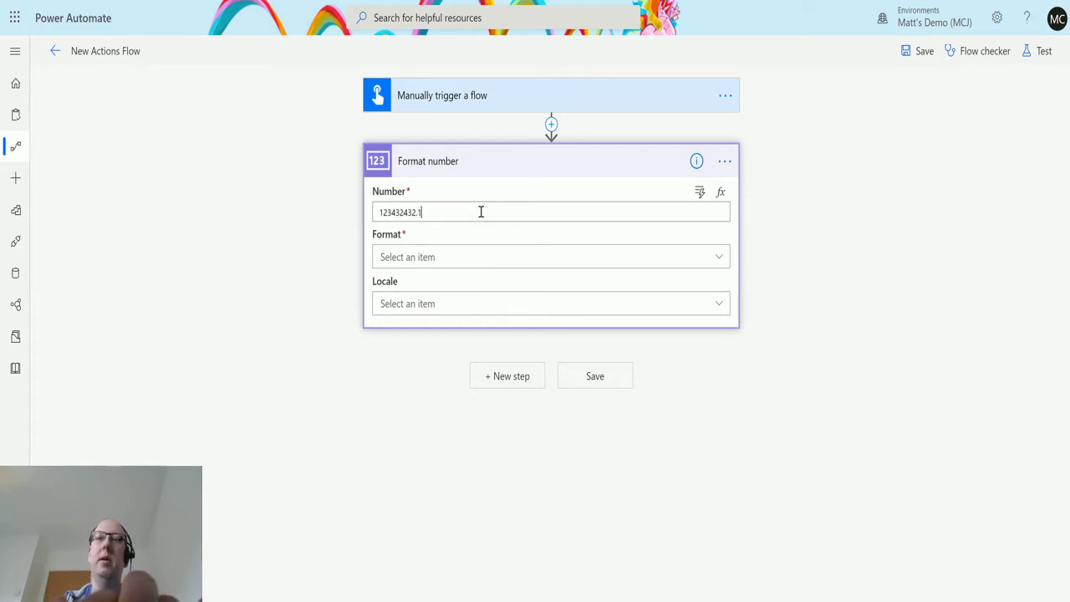
text(22323)
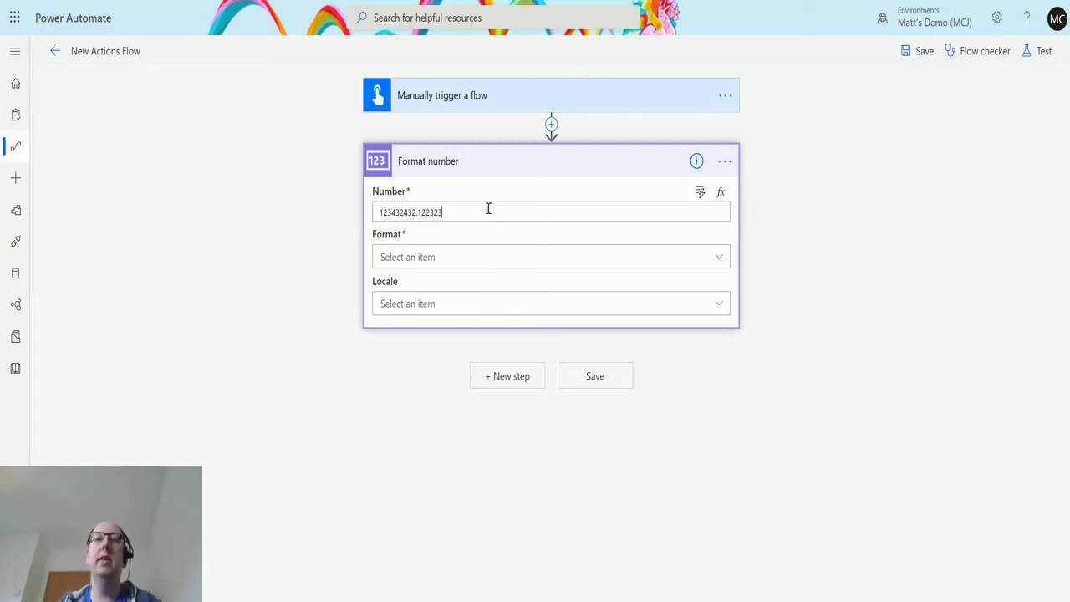
click(719, 259)
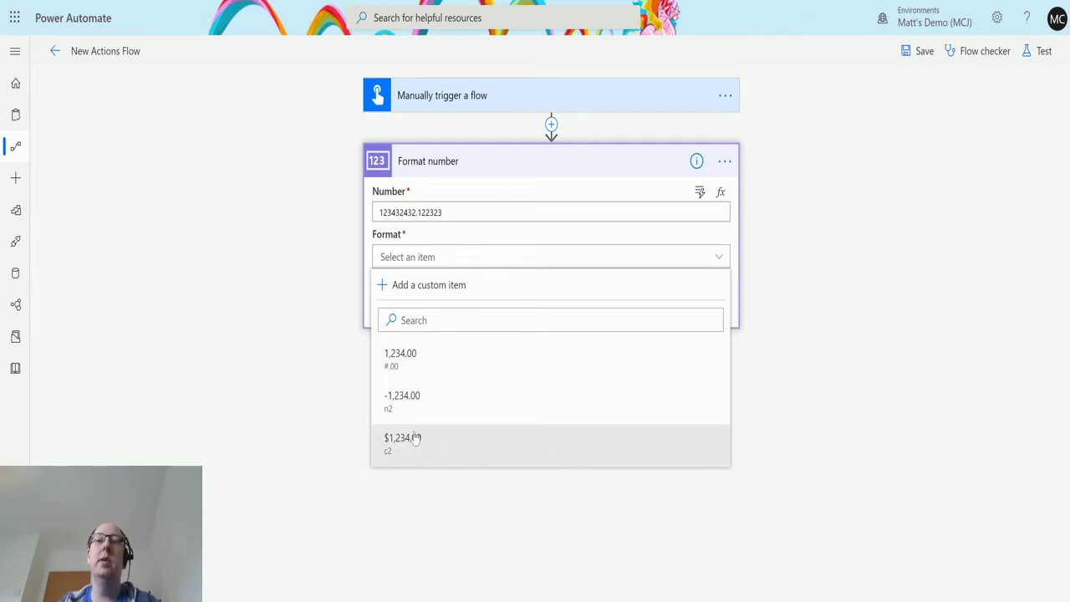
click(458, 368)
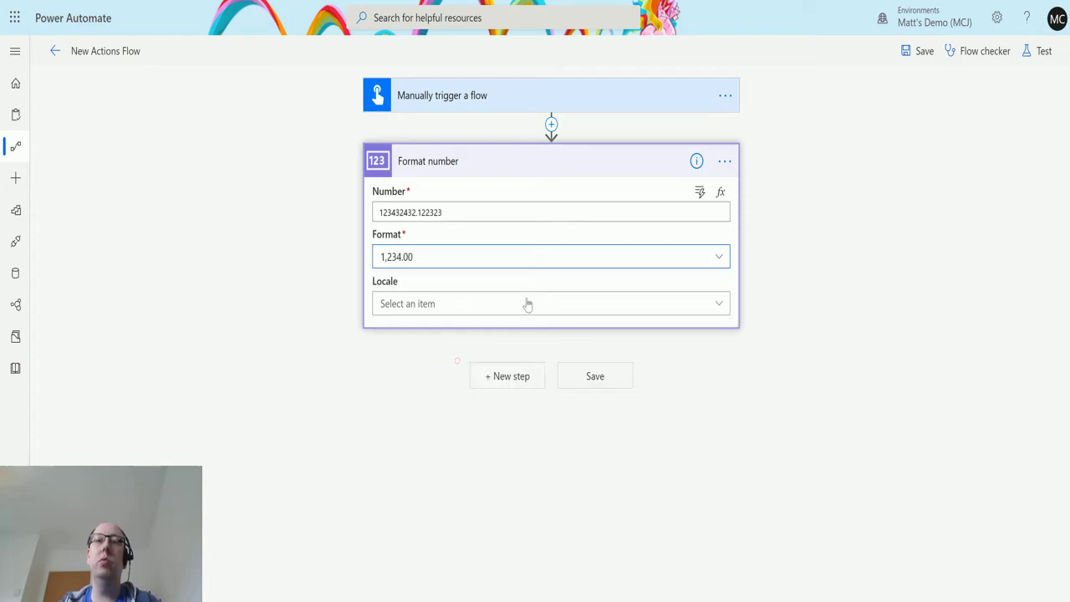
- Save and manually test-run the flow, then expand Format number to see 123432432.12
click(1043, 51)
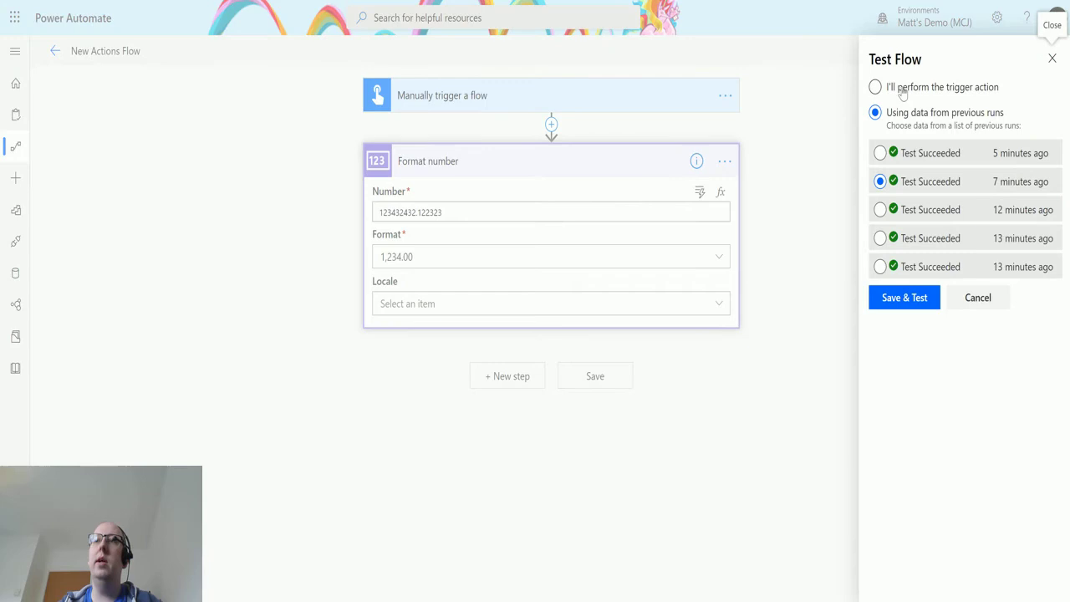
click(902, 88)
click(898, 154)
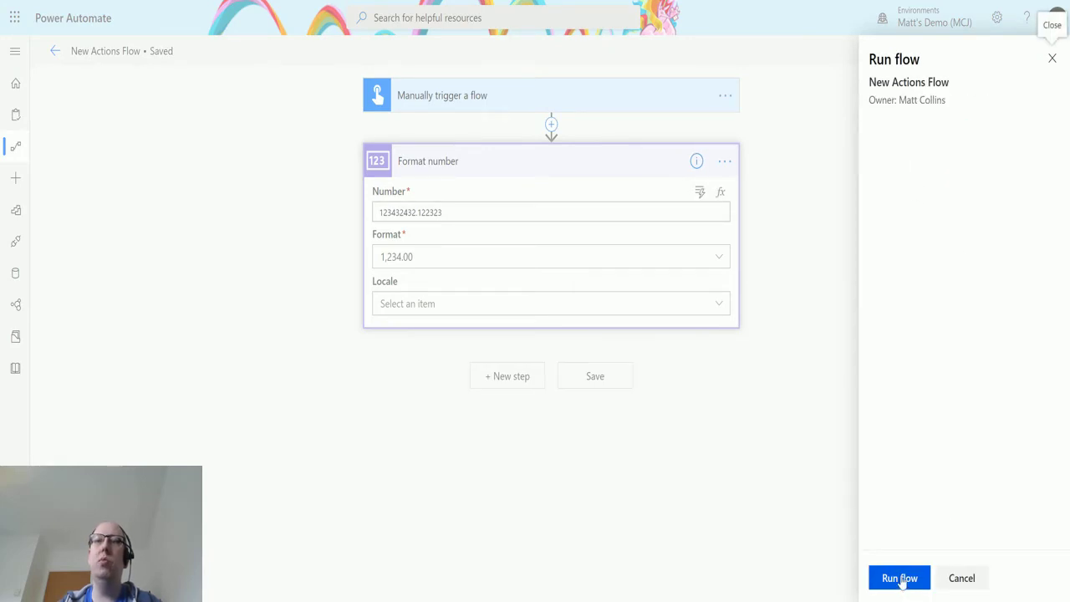
click(900, 580)
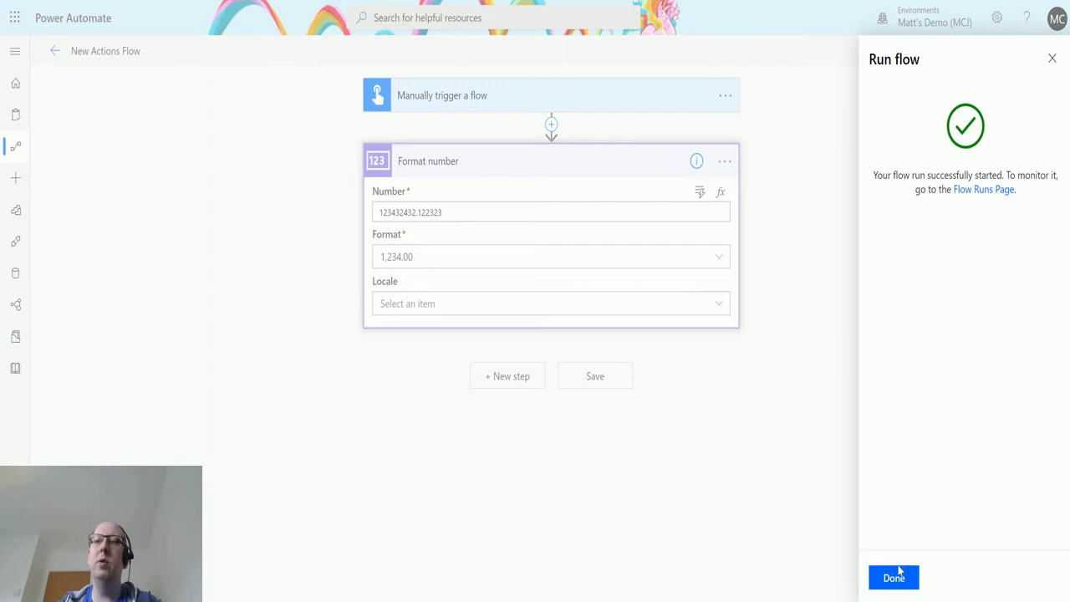
click(896, 575)
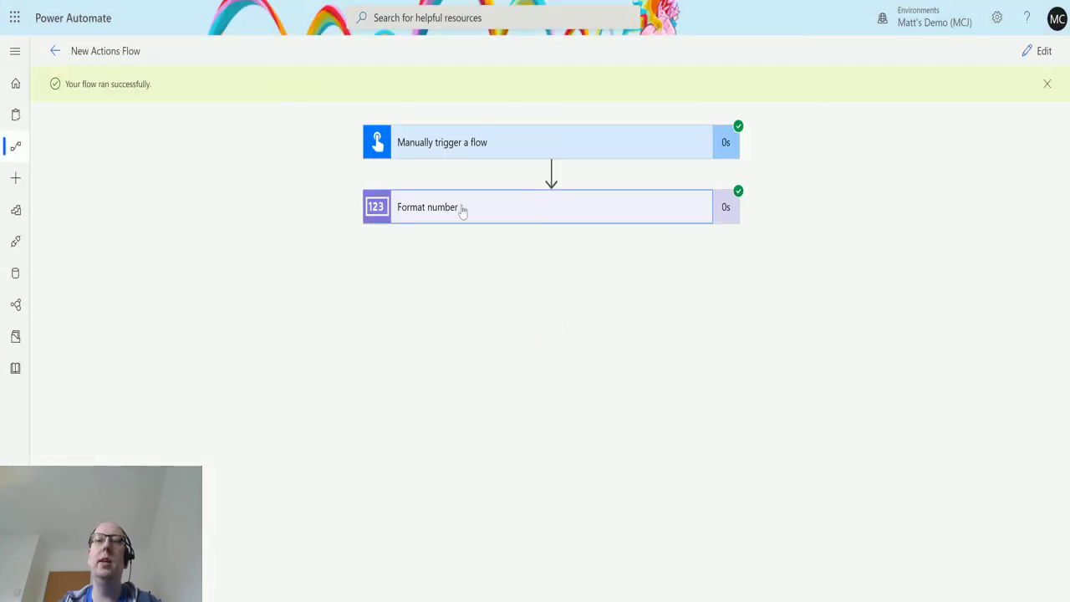
click(525, 212)
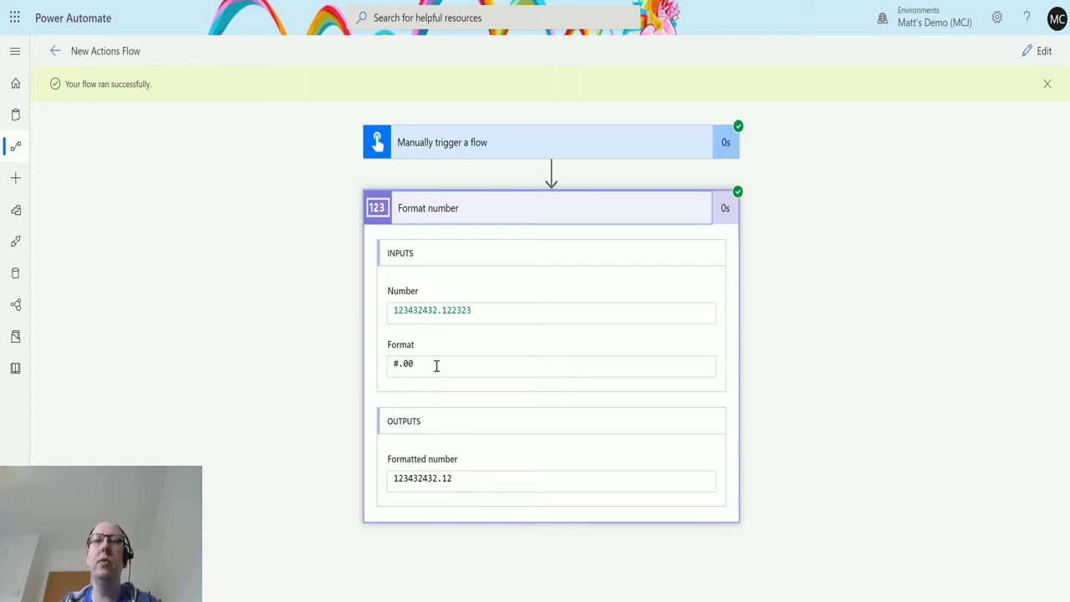
- Switch the format to $1,234.00 (c2) and the locale to Sena (Mozambique) (seh-MZ)
click(1042, 53)
click(720, 257)
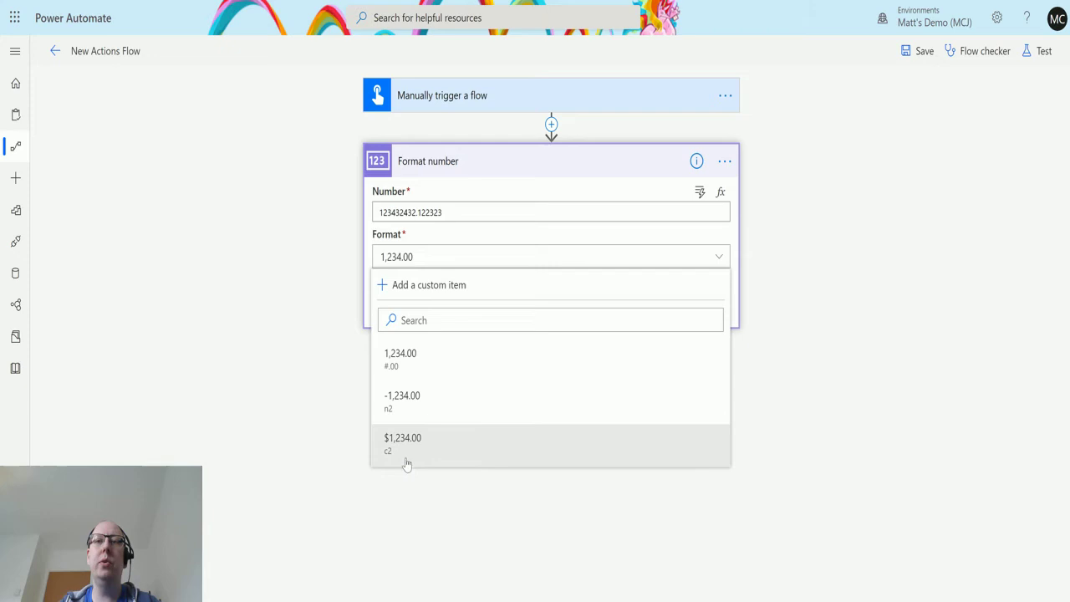
click(445, 443)
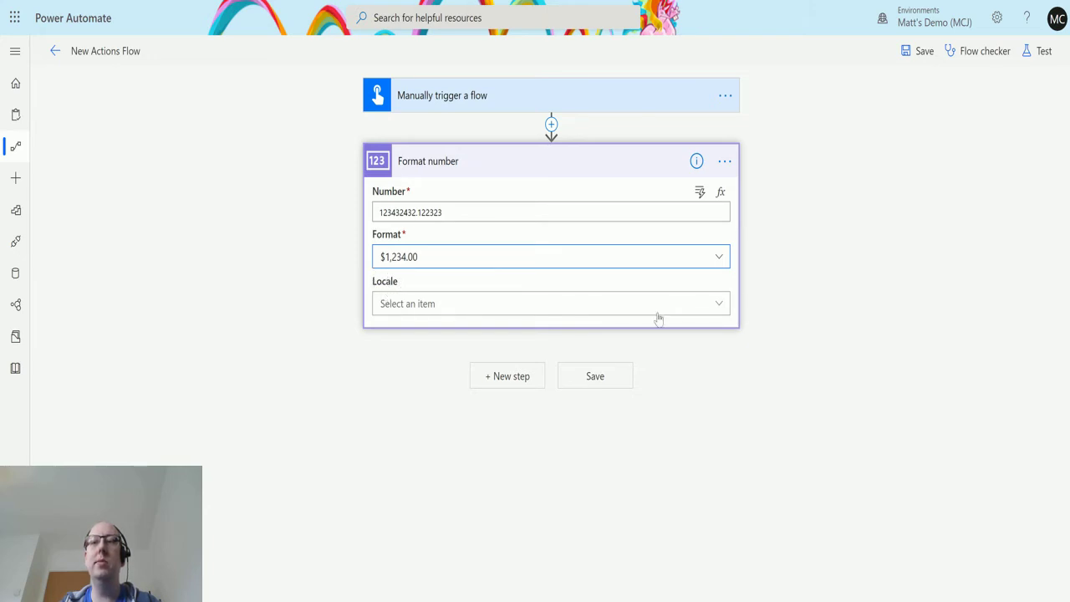
click(721, 304)
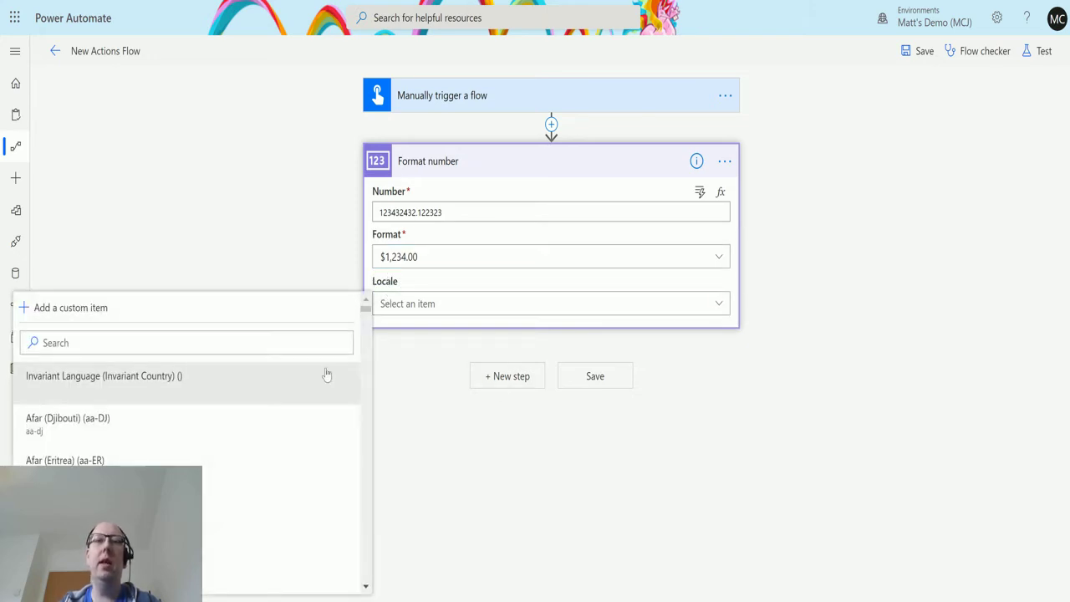
drag(368, 311, 373, 375)
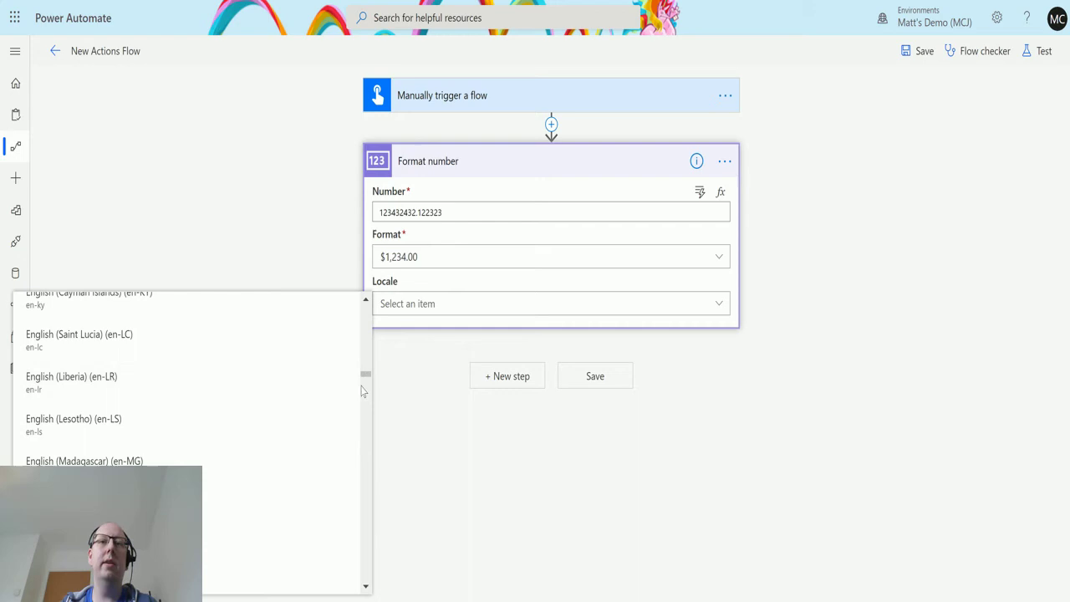
drag(366, 377, 369, 529)
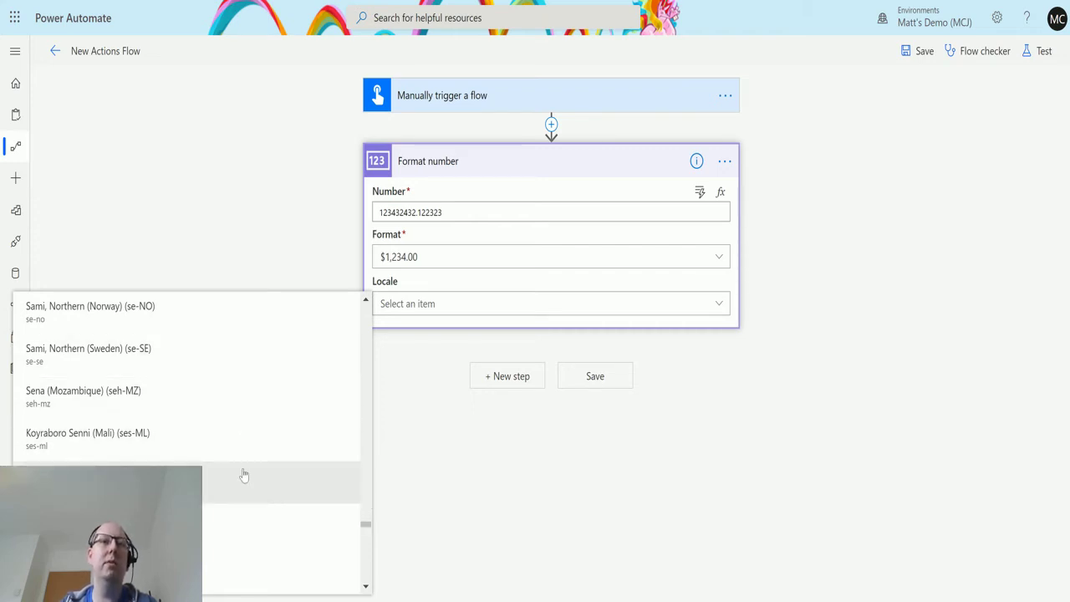
click(157, 400)
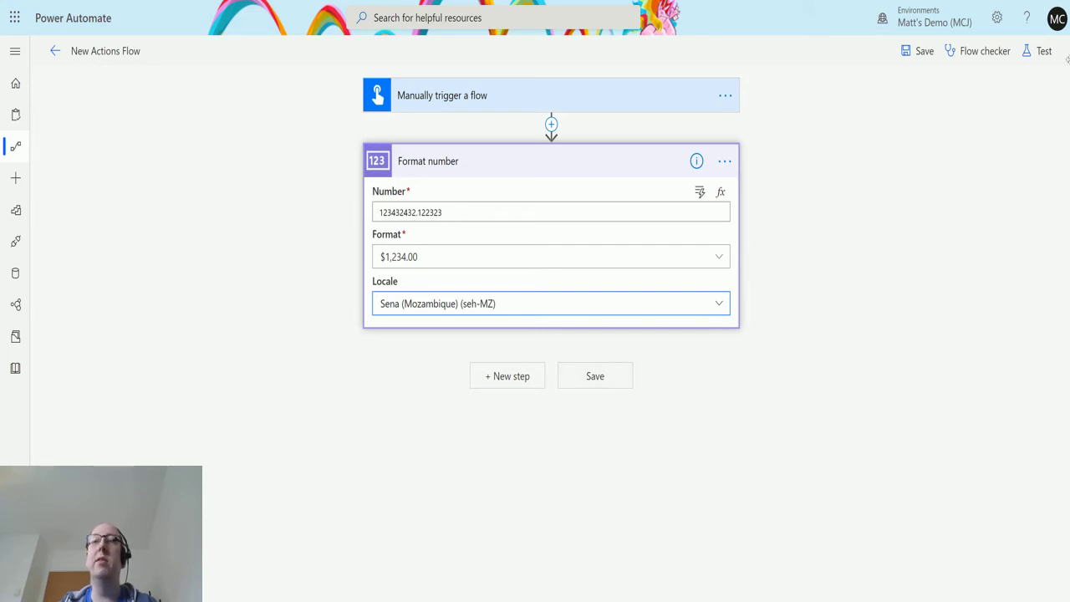
- Save and test-run the flow, then expand Format number to see 123.432.432,12MTn
click(1041, 51)
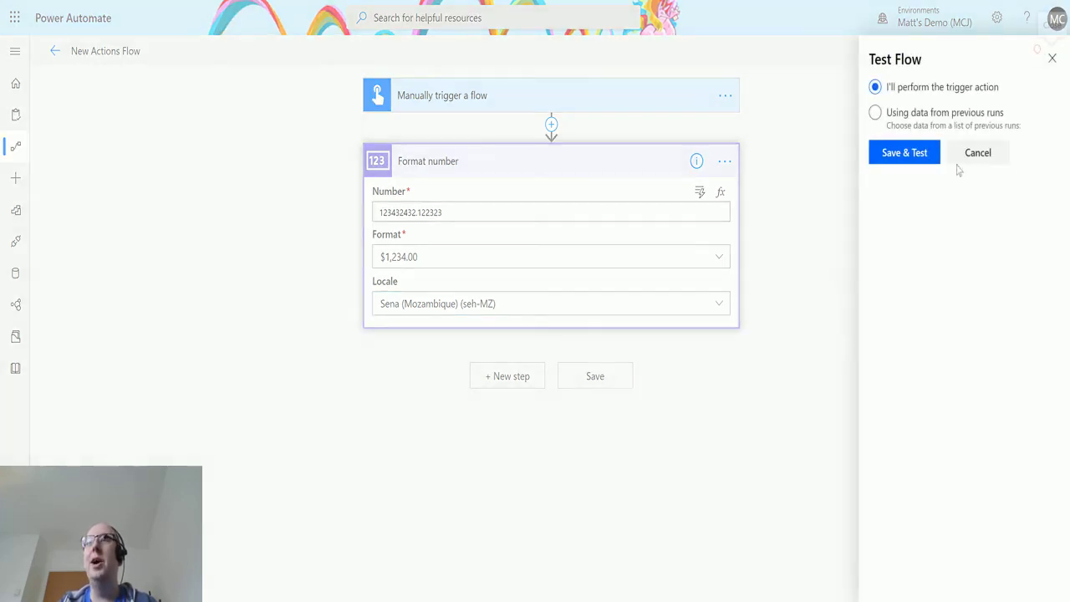
click(905, 154)
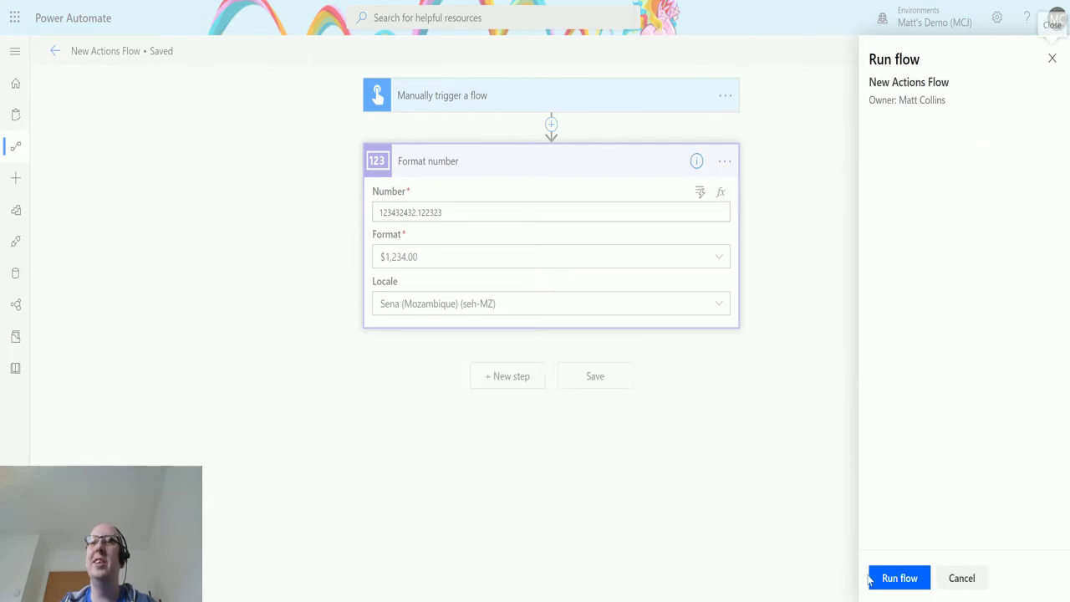
click(871, 579)
click(878, 577)
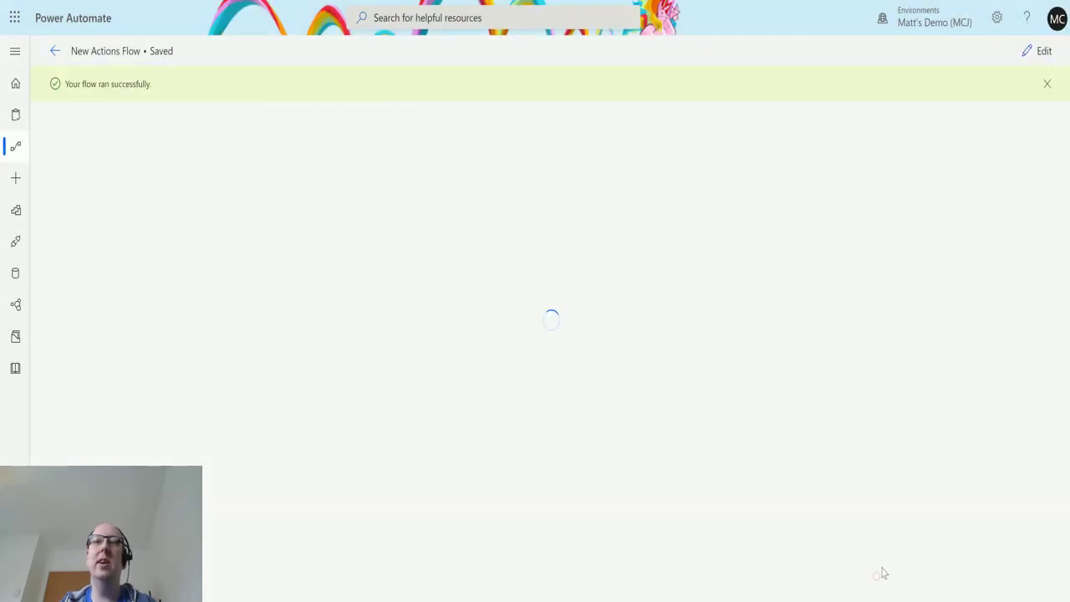
click(462, 203)
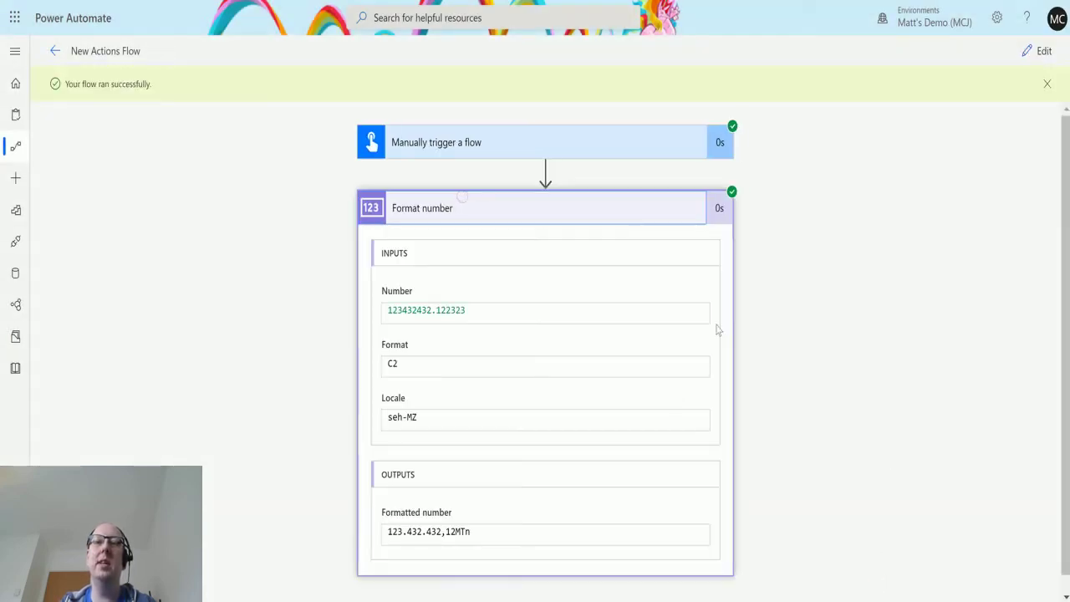
scroll(707, 347, down, 1)
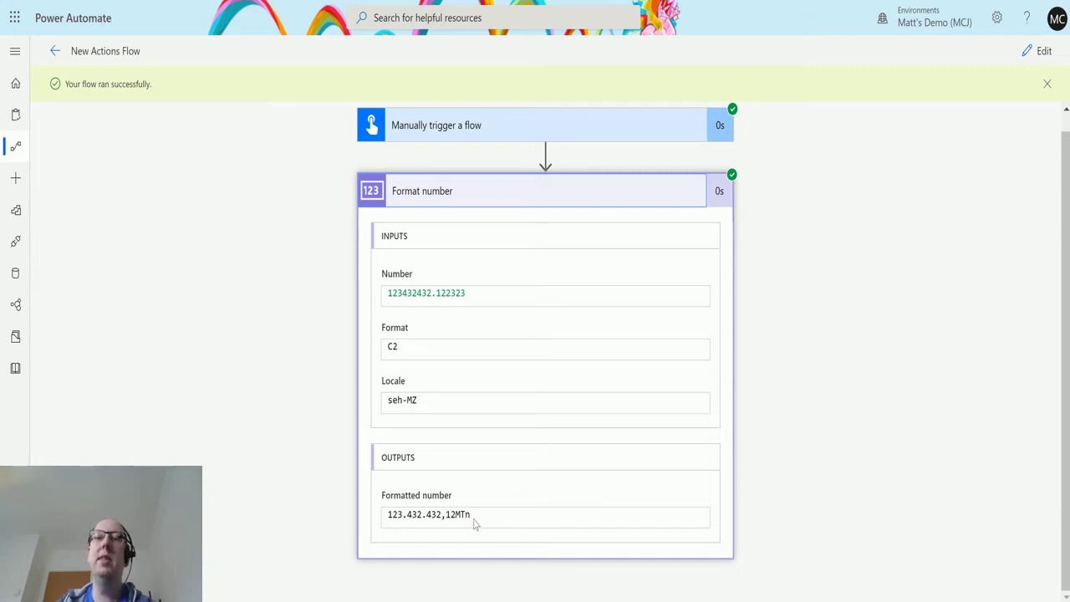
- Replace the currency format with the custom format string #.####
click(1039, 51)
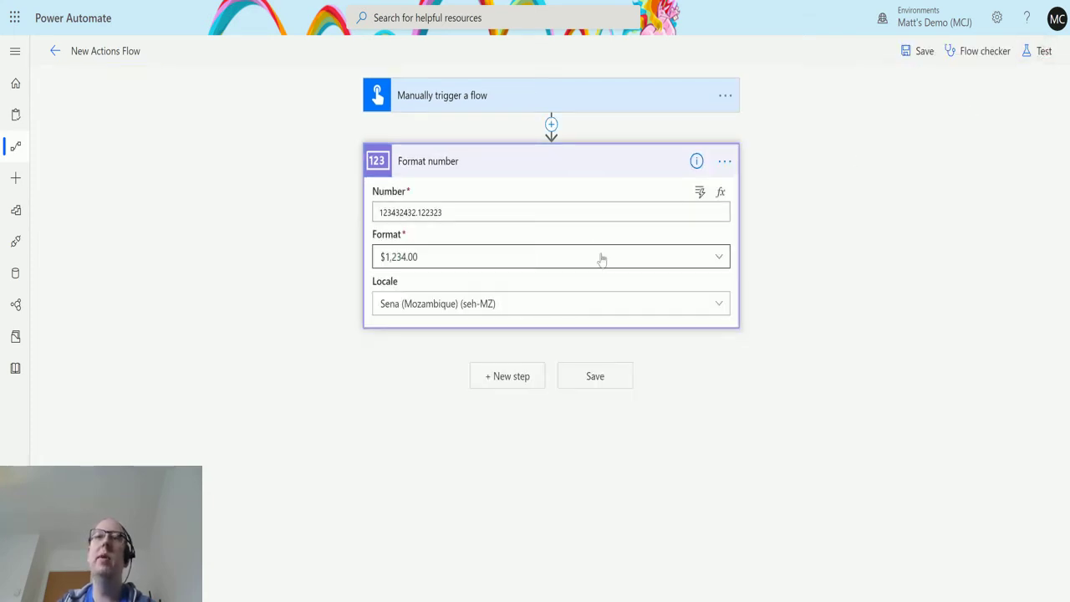
click(718, 258)
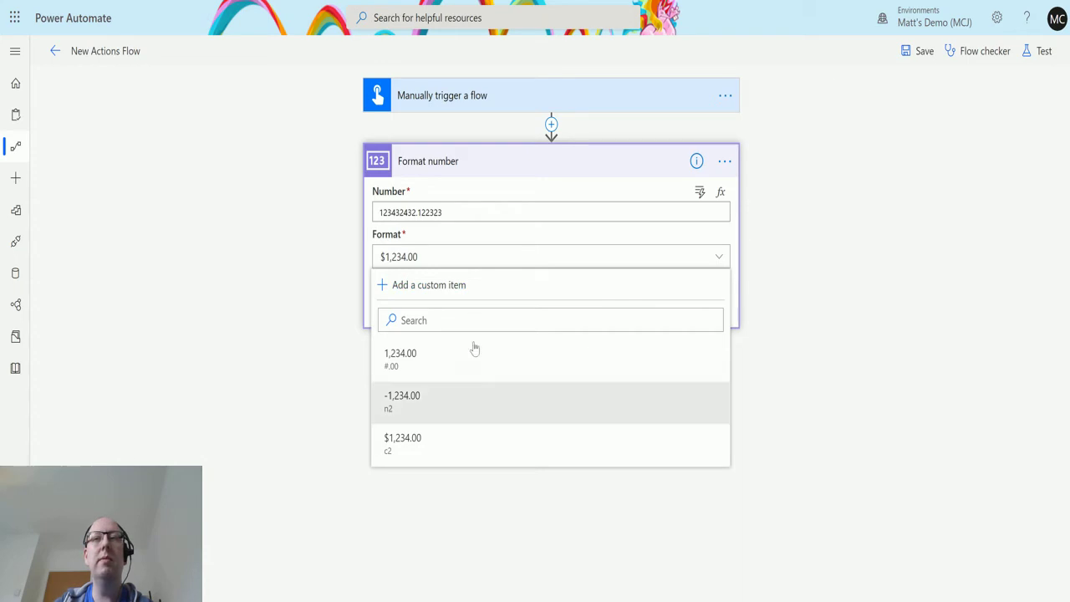
click(418, 289)
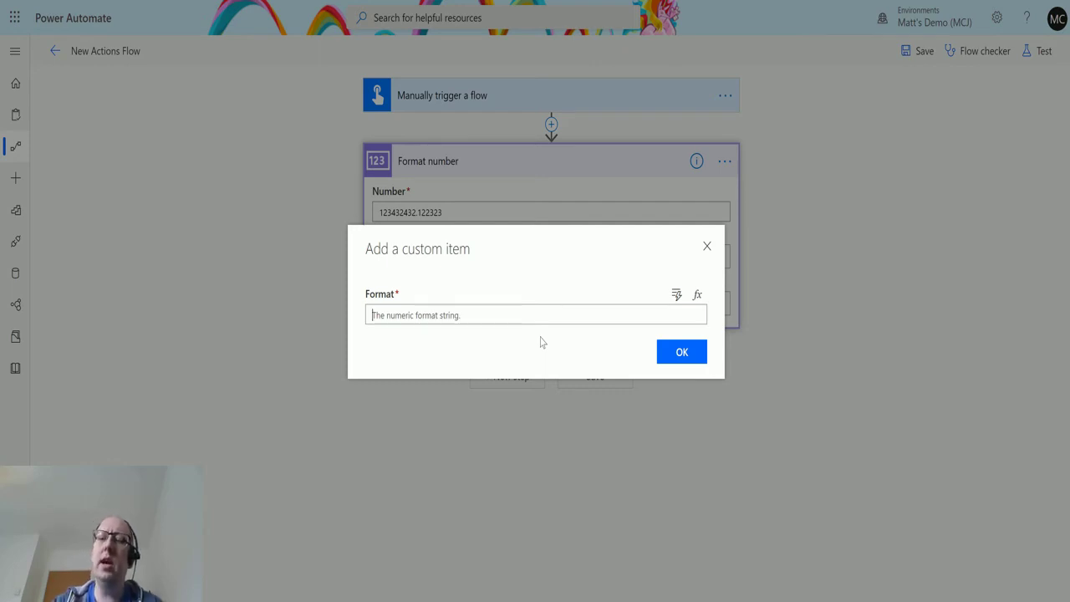
text(#.####)
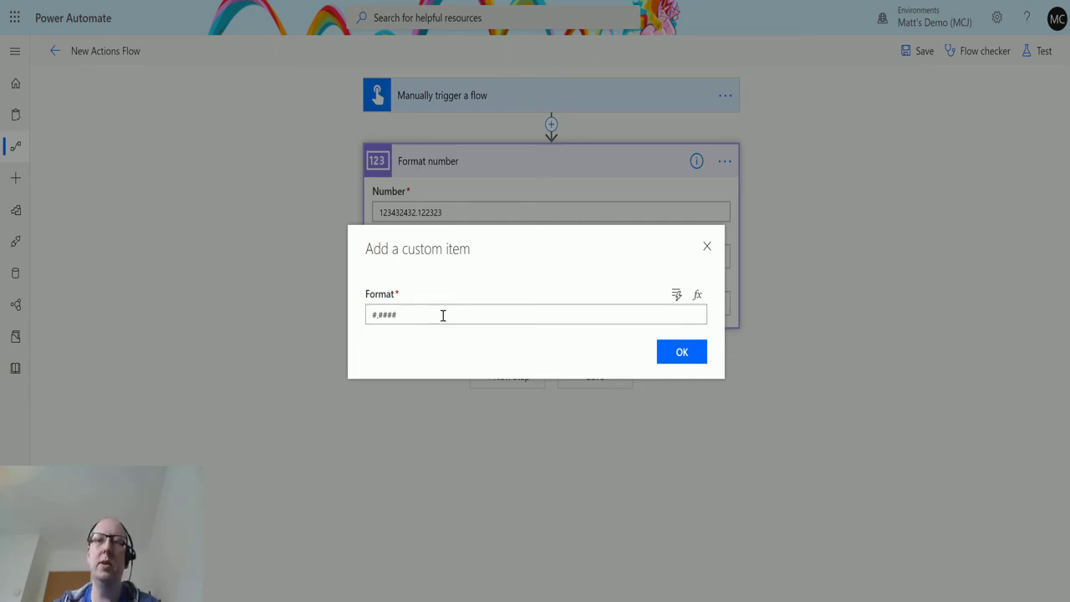
click(669, 353)
- Keep the locale as Sena (Mozambique) and bring up the flow's test options
click(637, 301)
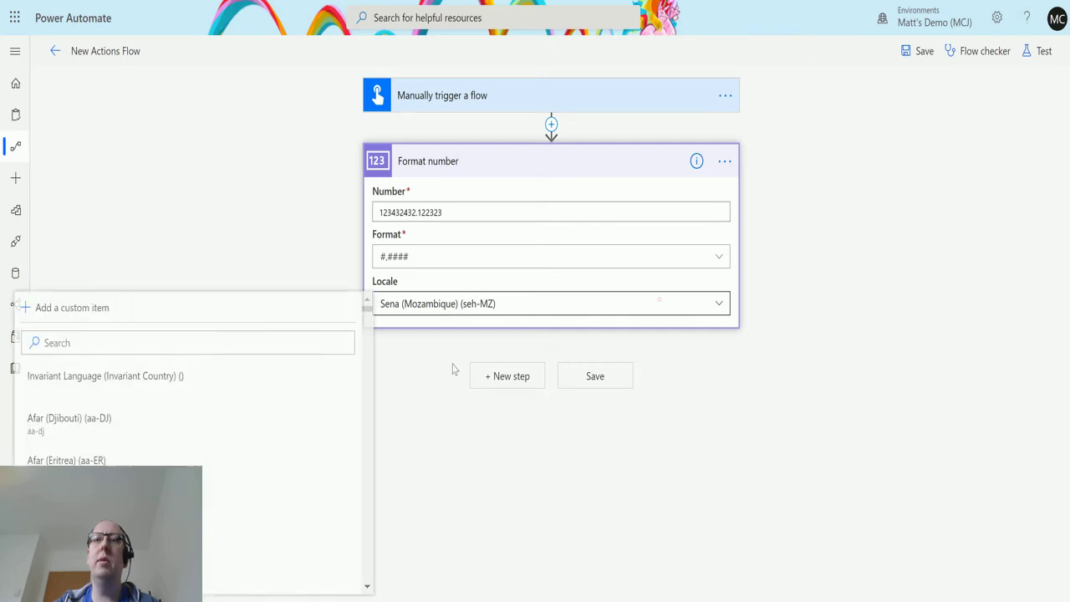
key(Escape)
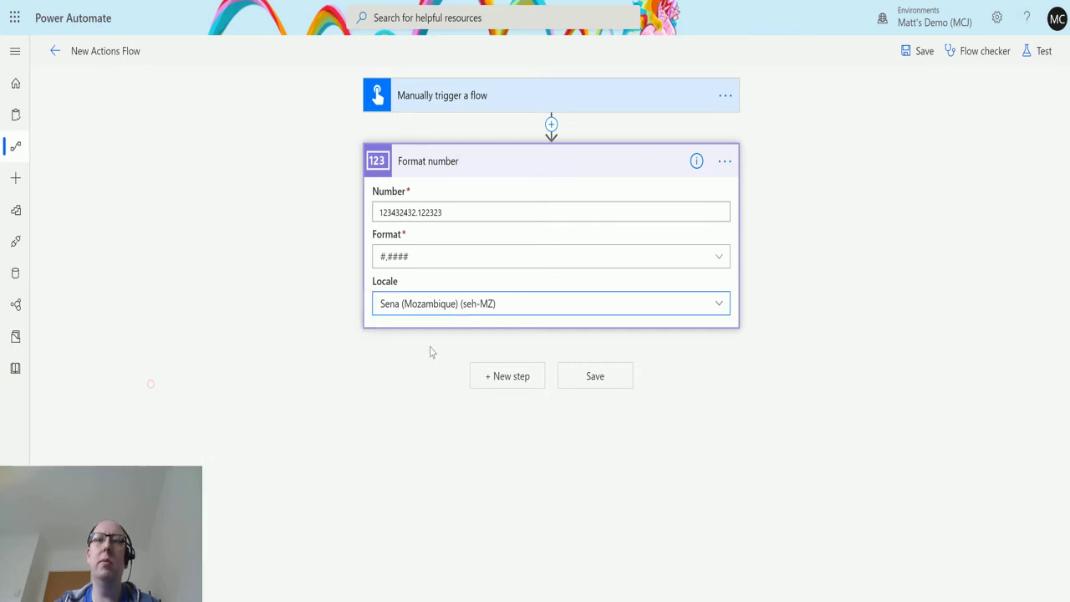
click(719, 304)
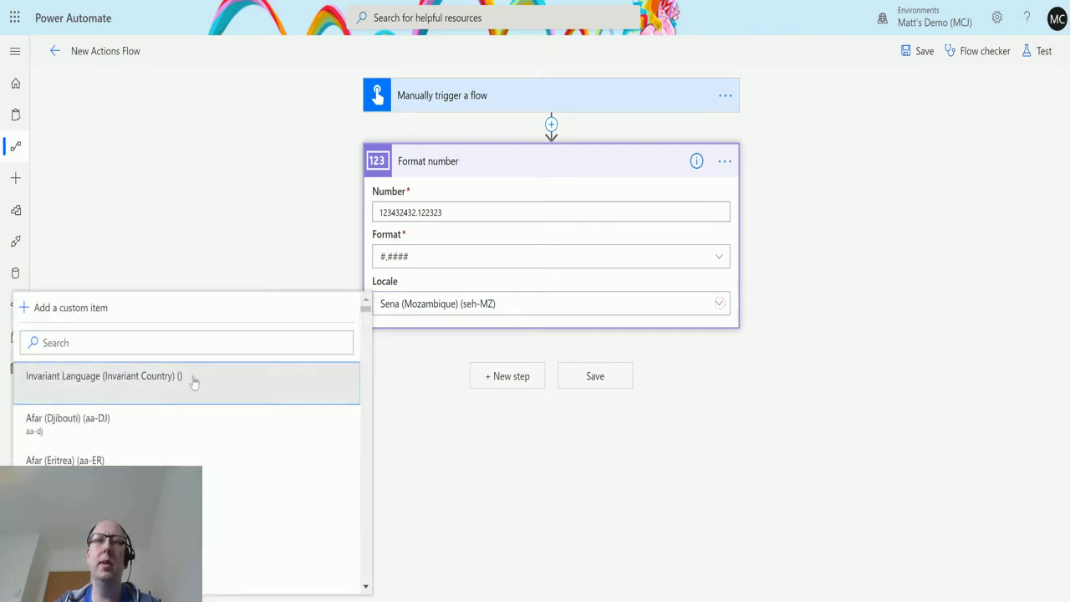
key(Escape)
click(430, 303)
key(Escape)
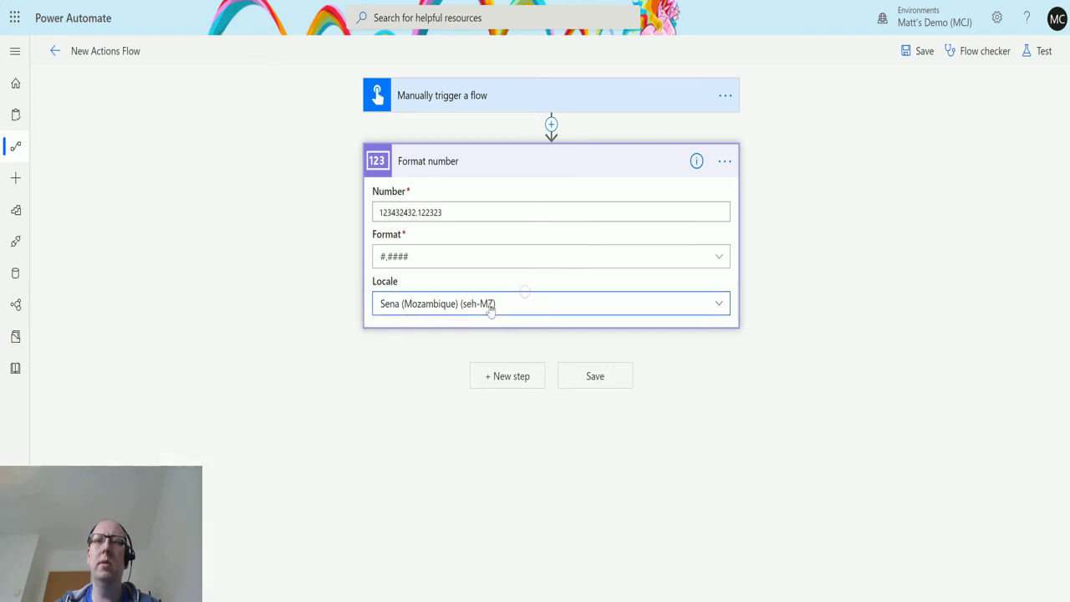
click(497, 304)
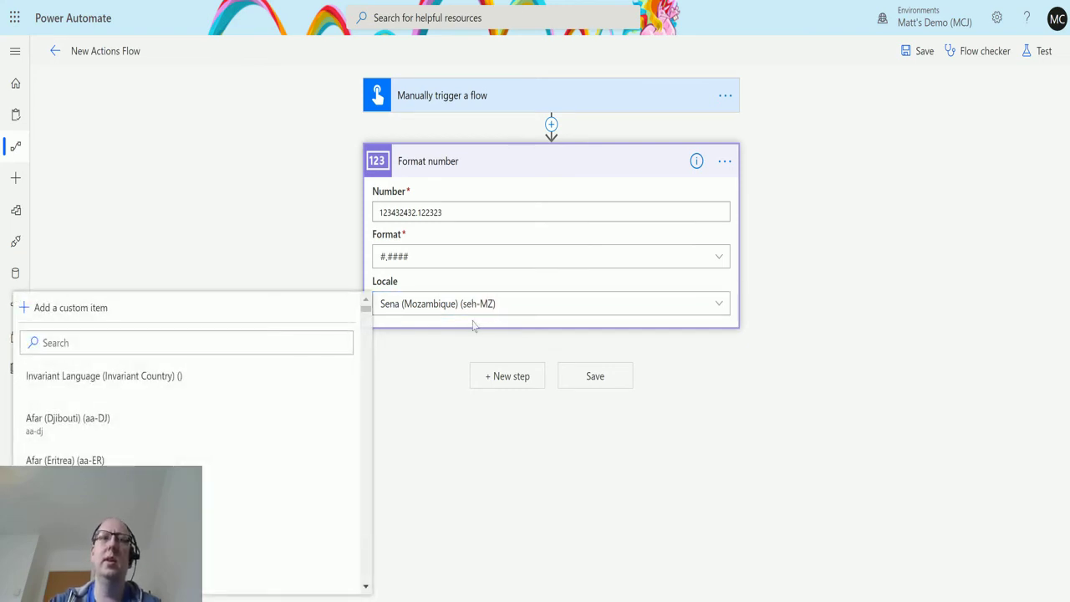
click(382, 303)
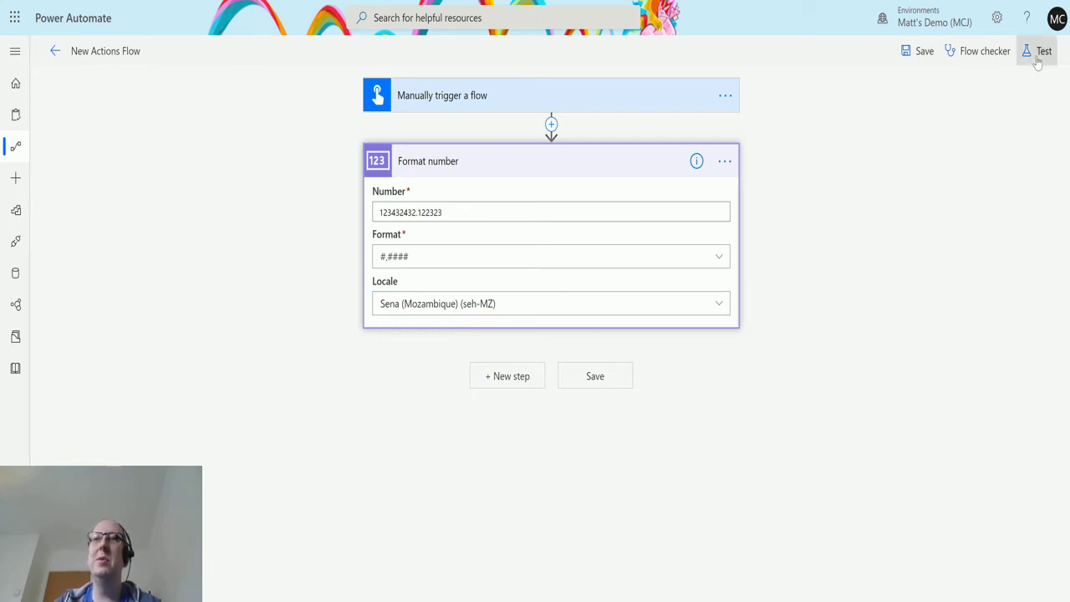
click(1041, 51)
- Save and run the test, then inspect the #.#### output 123432432.1223
click(905, 154)
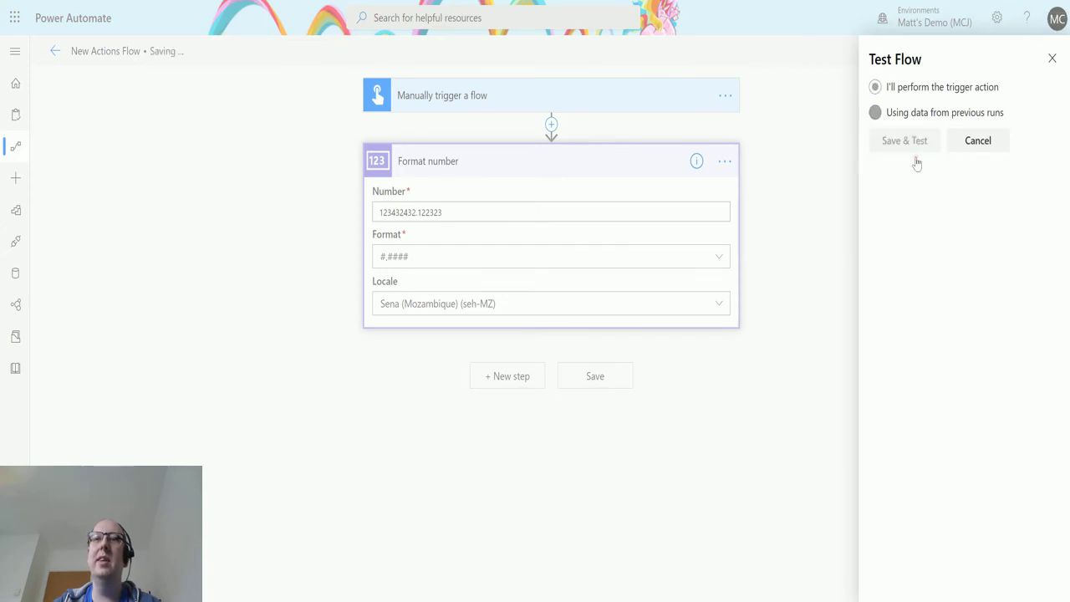
click(918, 578)
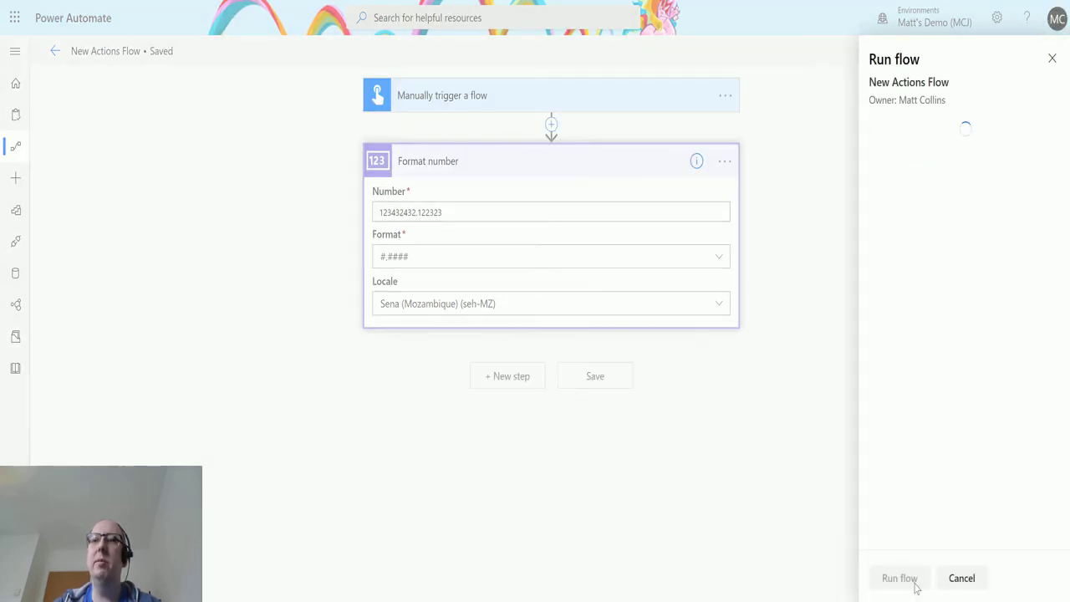
click(899, 578)
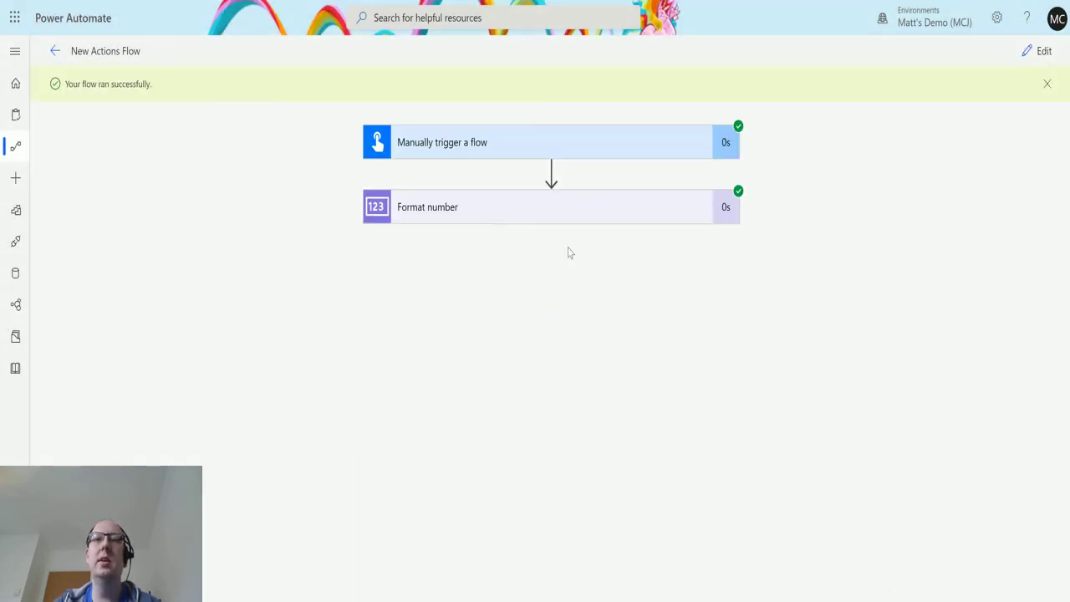
click(560, 212)
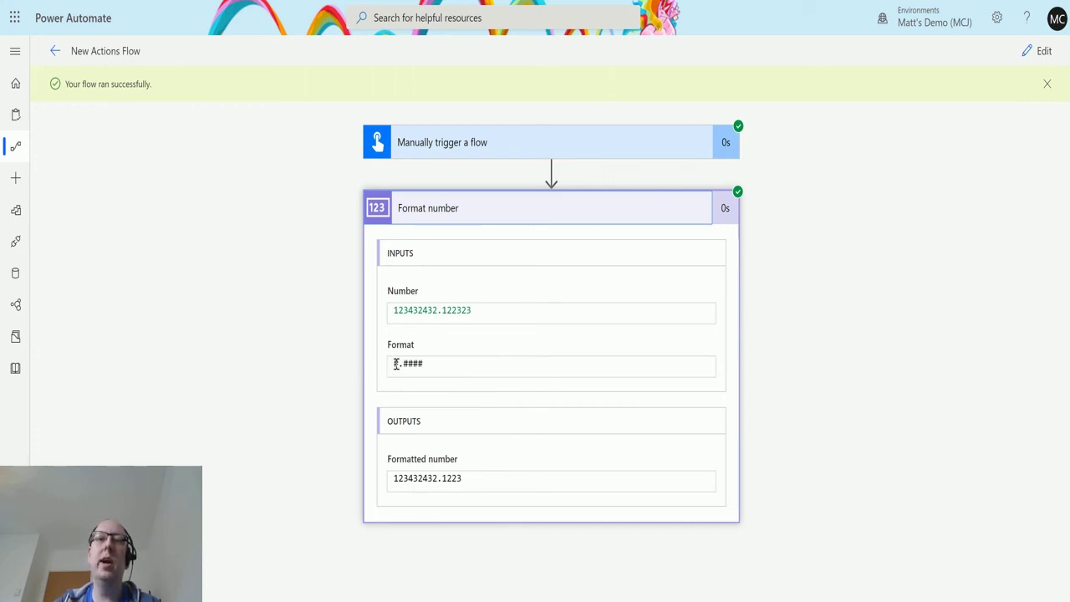
drag(398, 363, 383, 369)
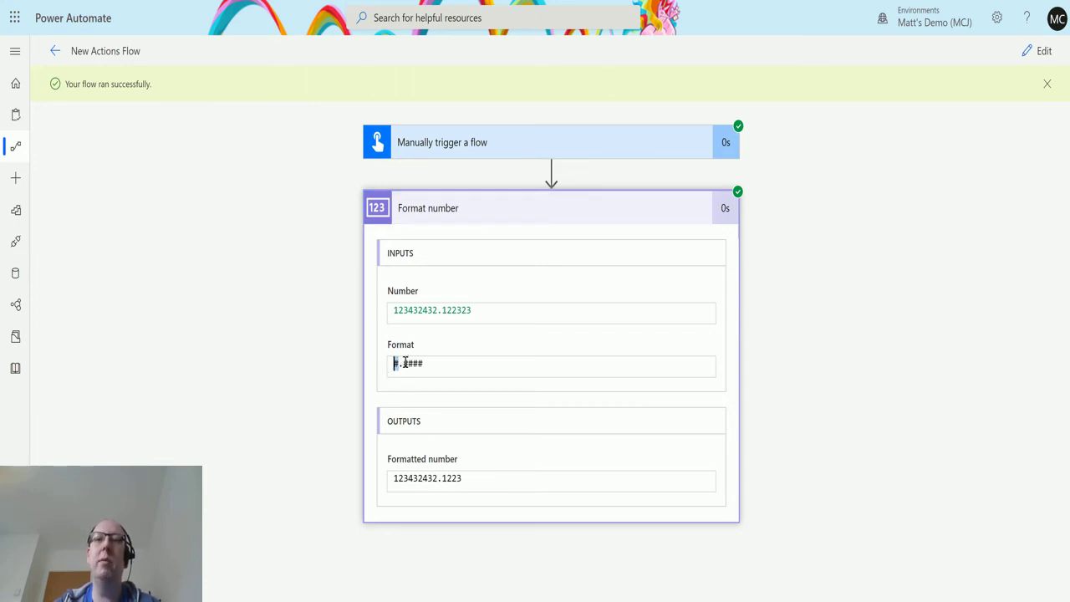
drag(405, 362, 437, 363)
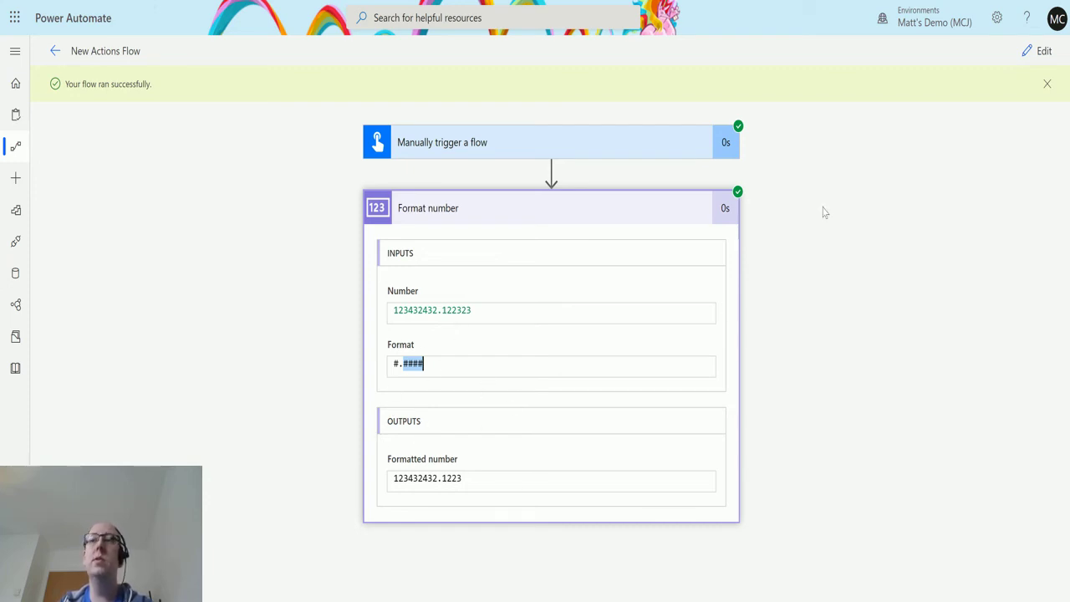
- Replace the custom format #.#### with the c3 format
click(1045, 52)
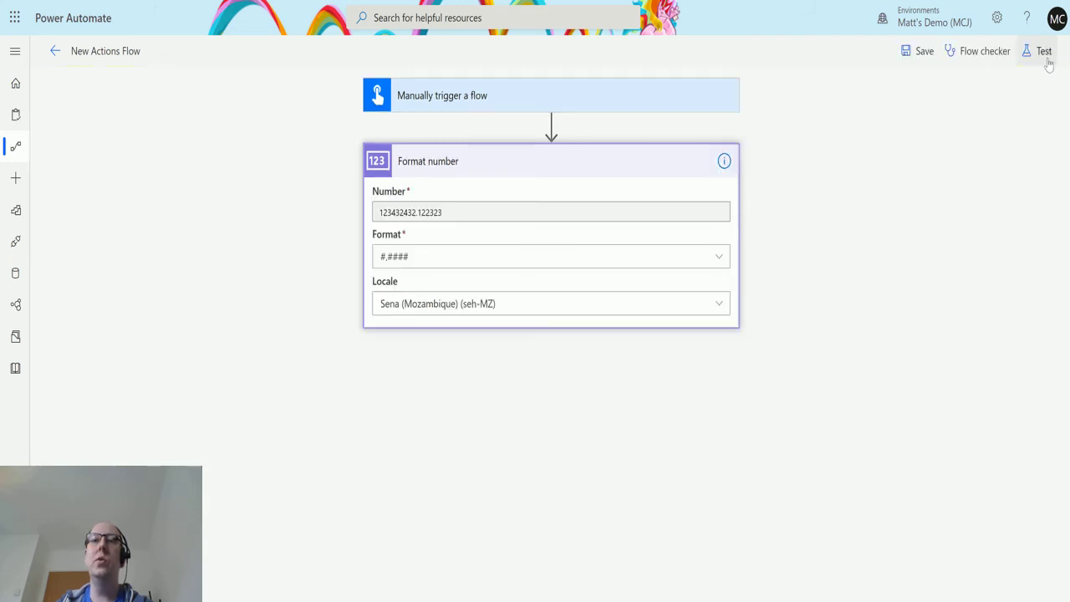
click(455, 261)
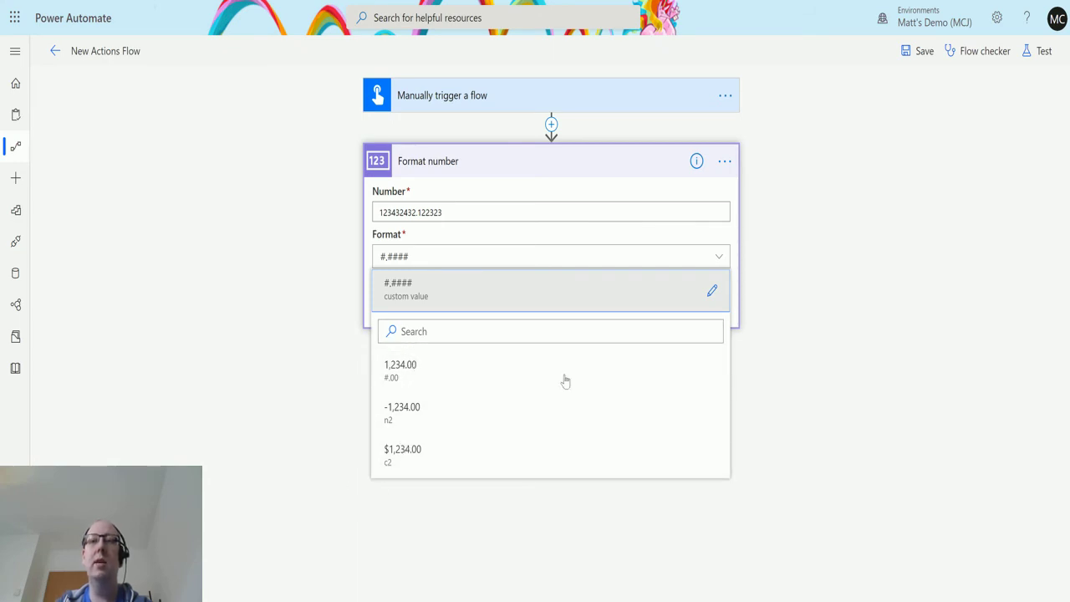
click(710, 292)
drag(413, 315, 278, 318)
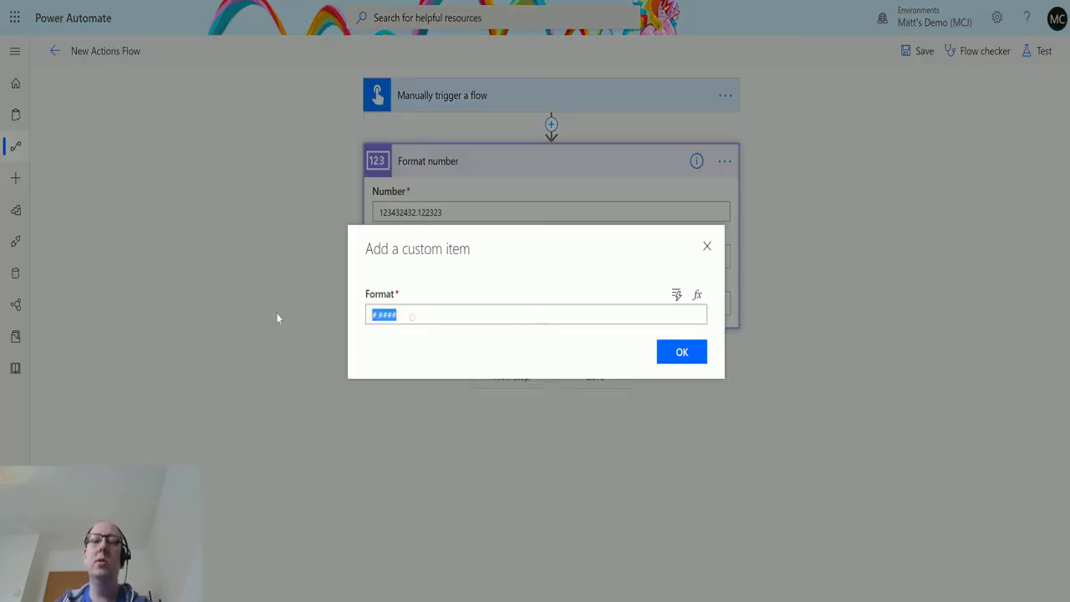
text(c3)
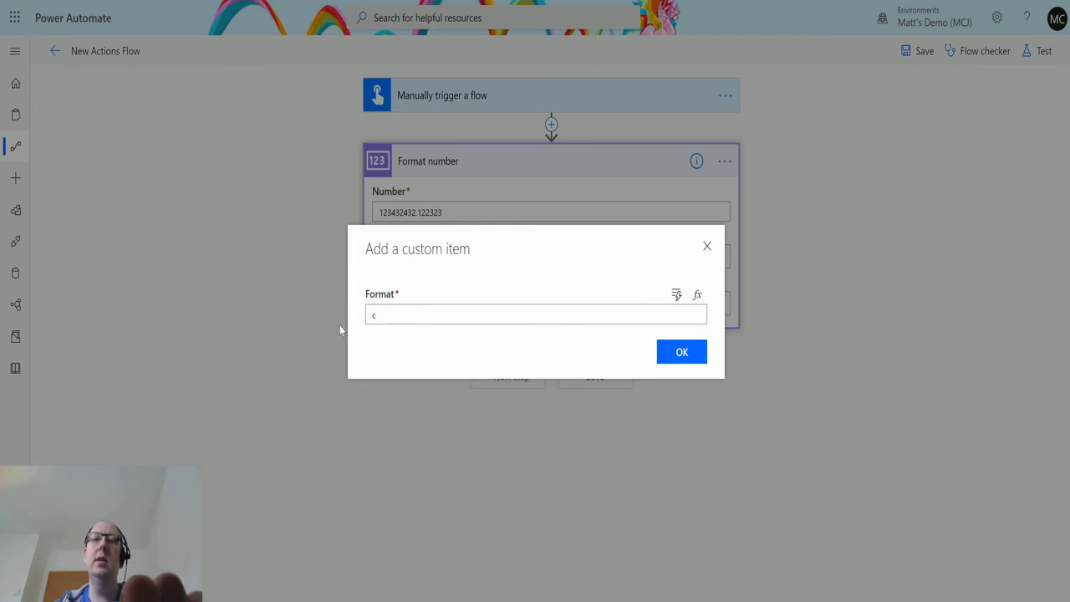
click(690, 358)
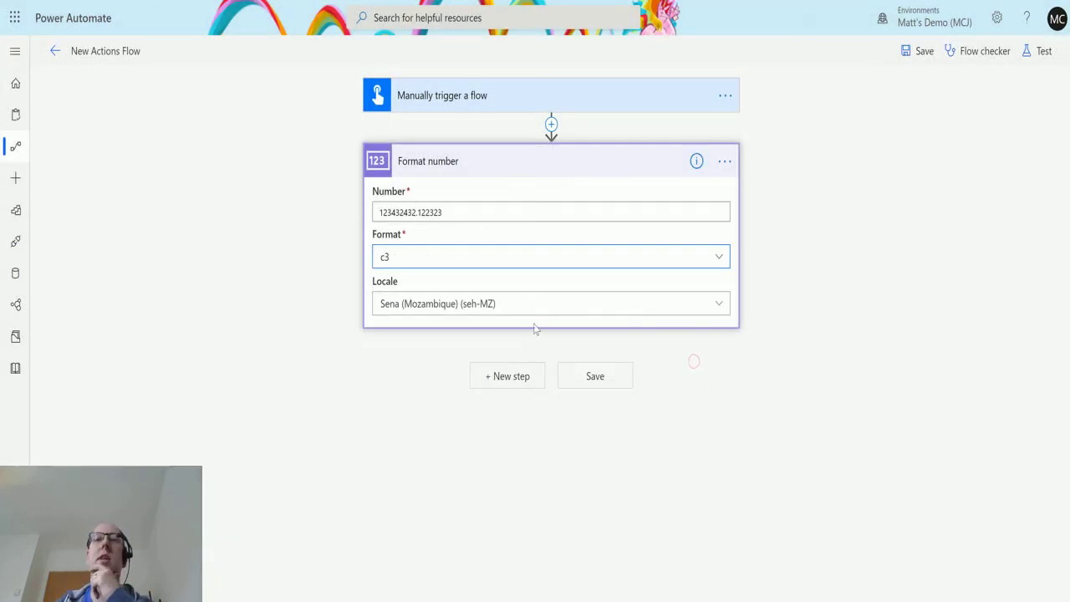
- Set the Format number locale to Afrikaans (af)
click(704, 314)
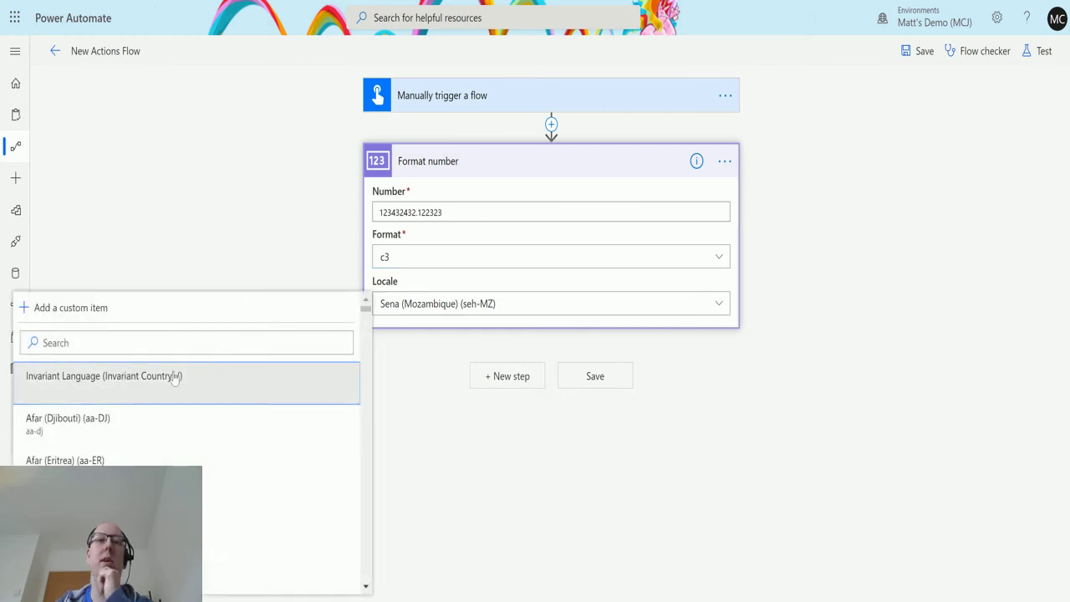
key(Escape)
click(694, 301)
key(Down)
key(Return)
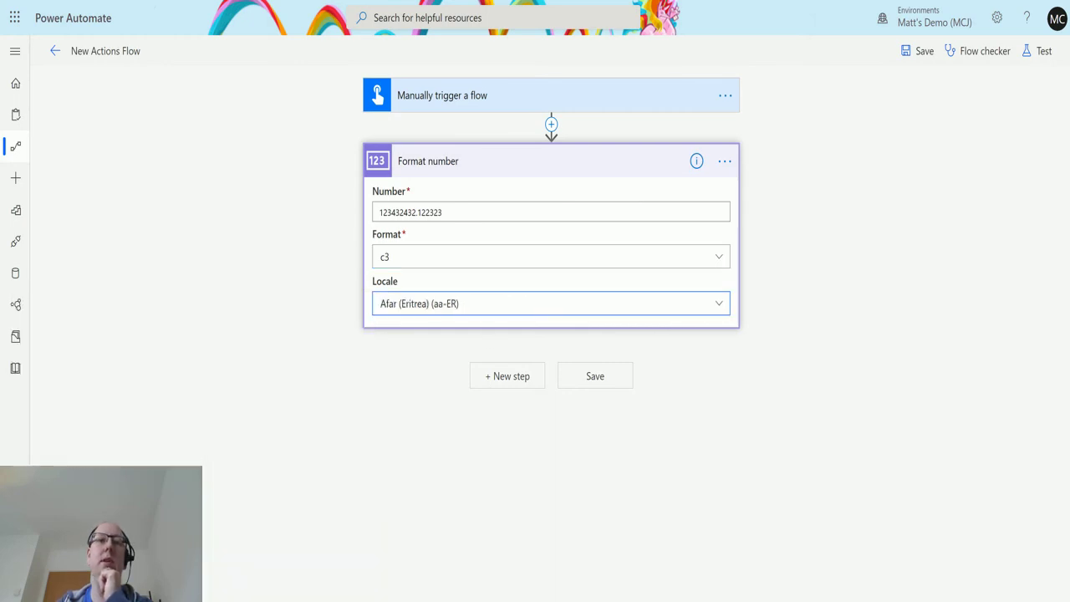
click(711, 305)
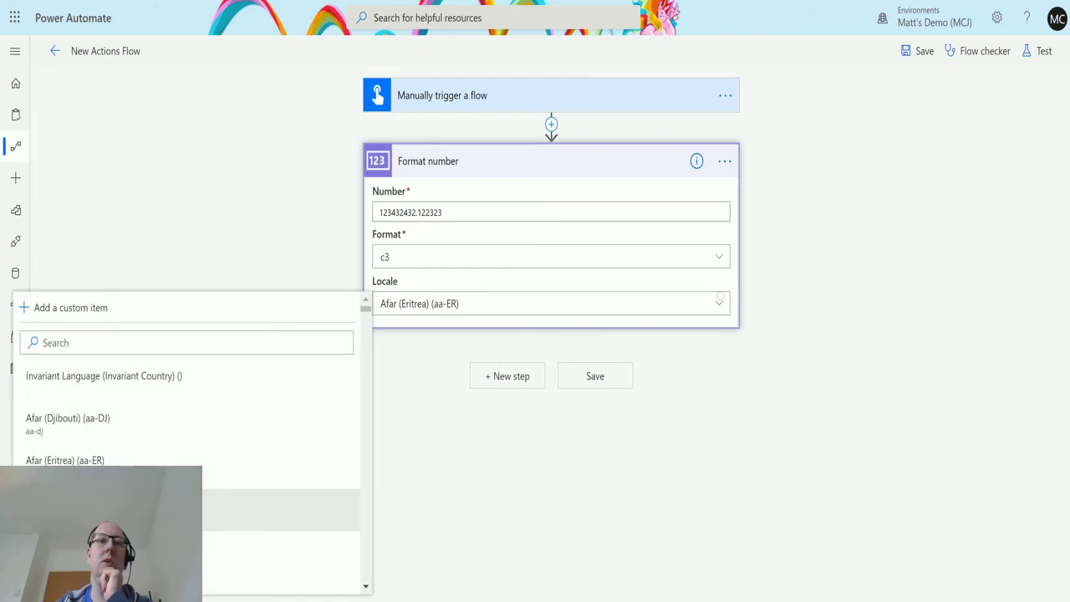
key(Down)
key(Down)
key(Down)
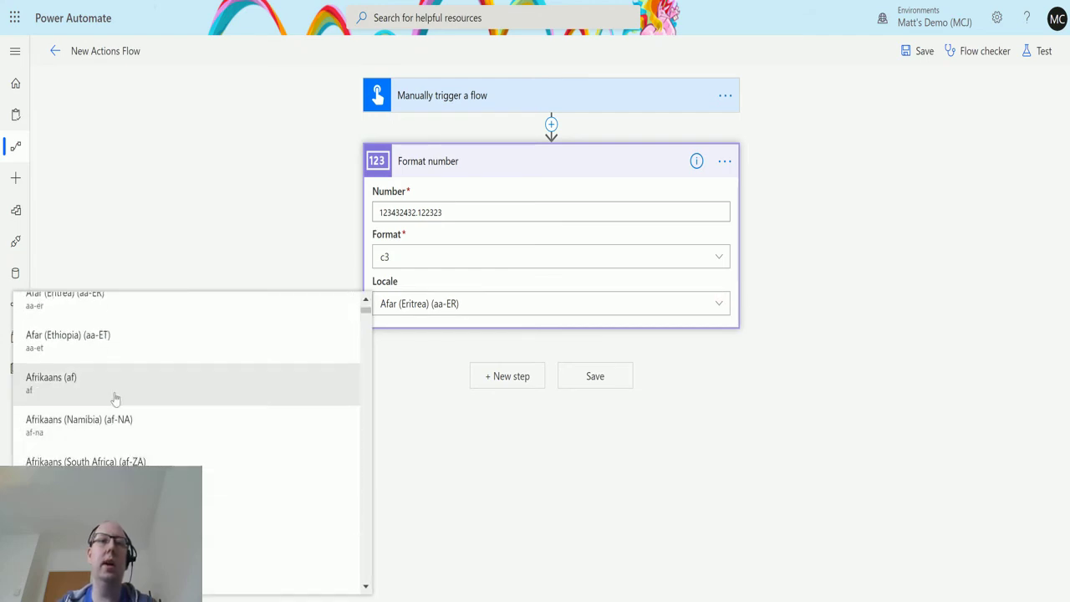
click(116, 393)
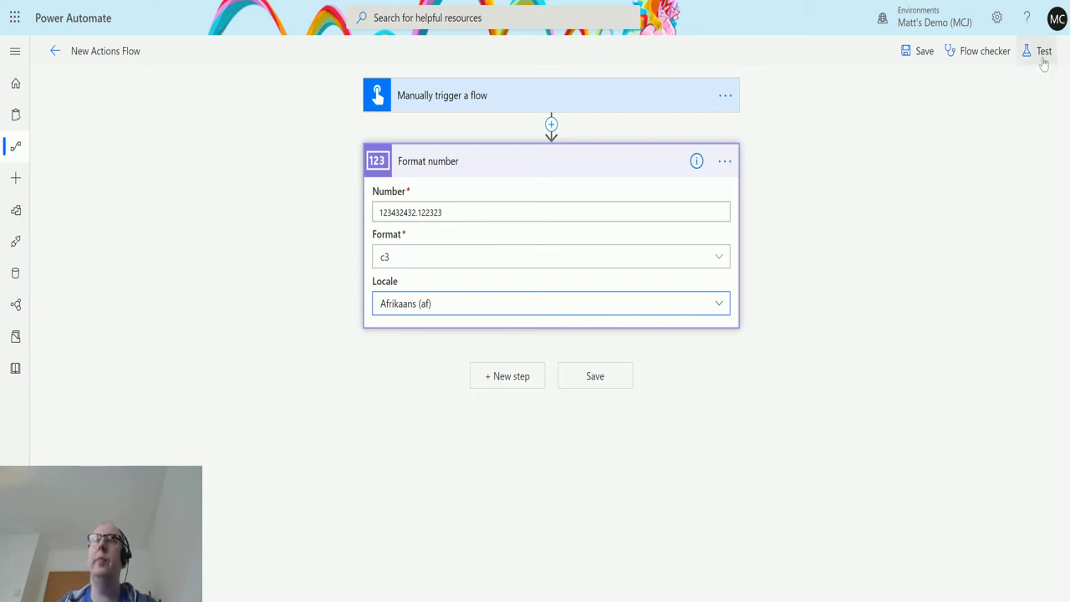
- Save and test-run the flow, then inspect the c3 Afrikaans output R123 432 432,122
click(1042, 50)
click(933, 162)
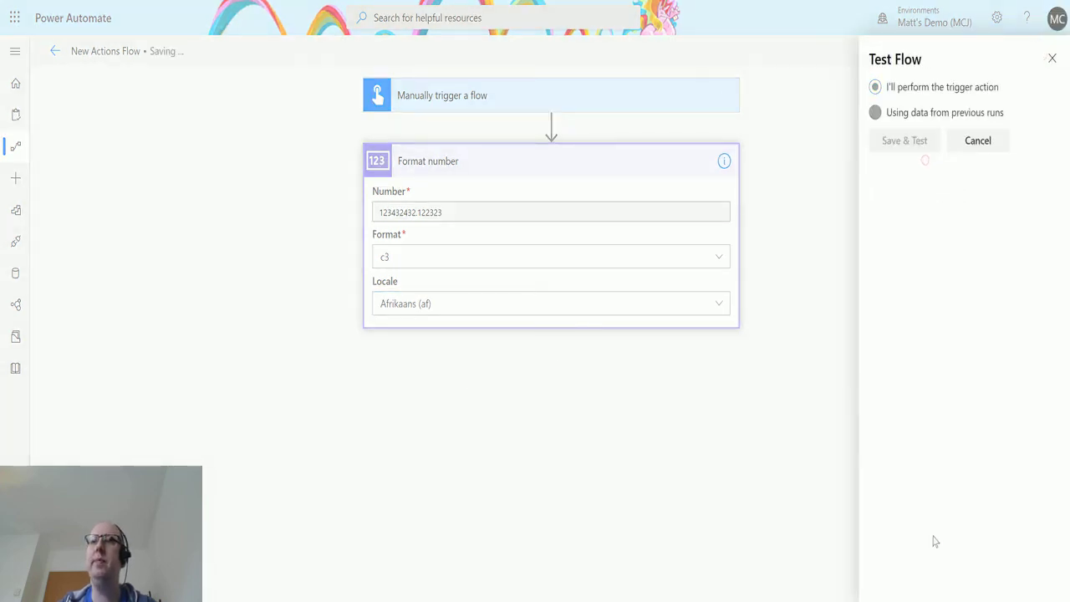
click(900, 579)
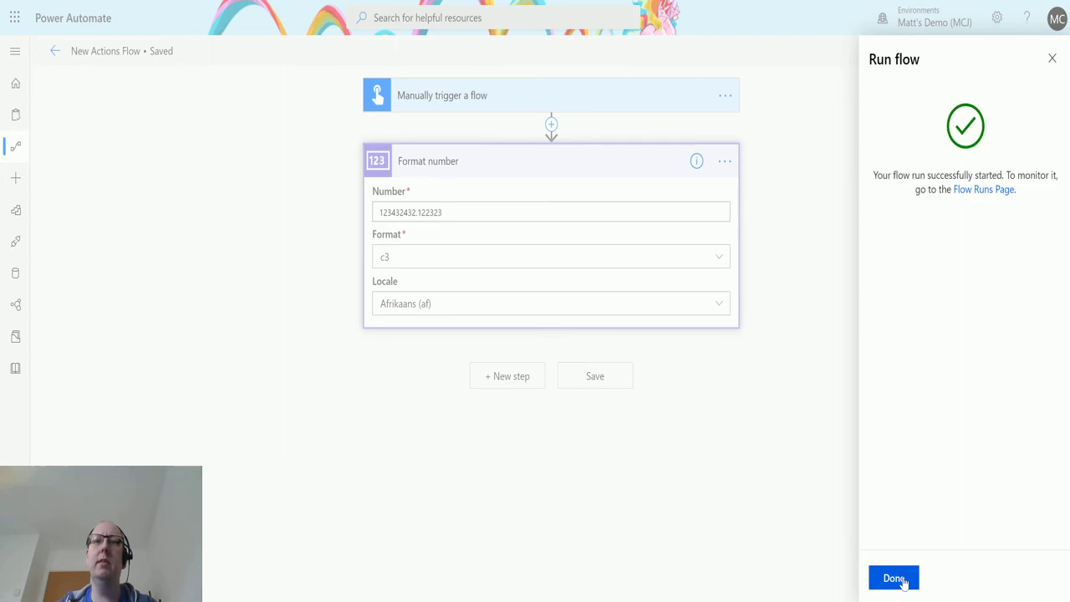
click(888, 579)
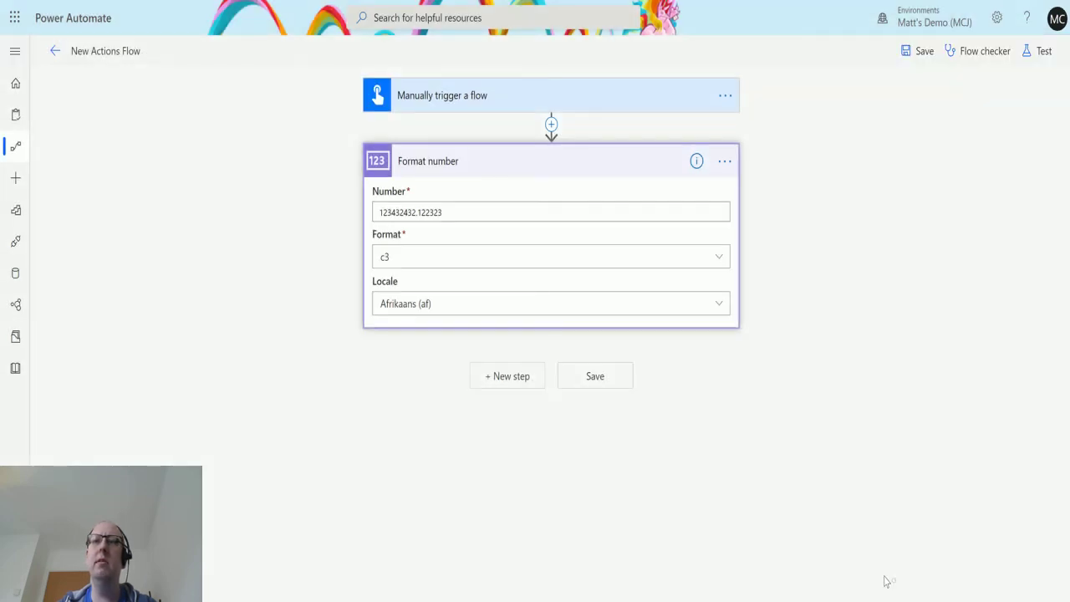
click(551, 221)
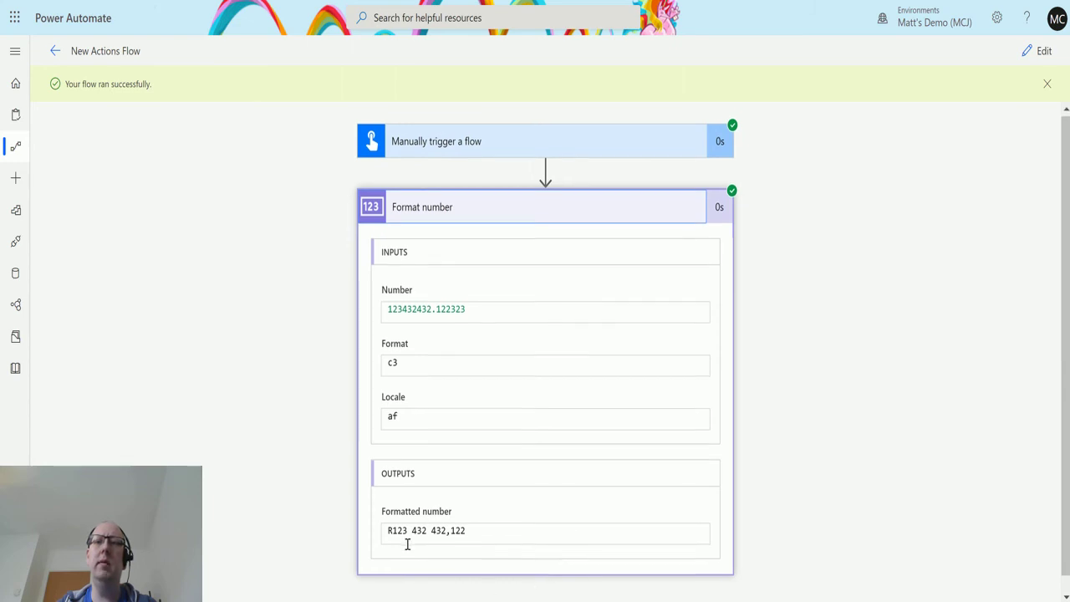
scroll(404, 539, down, 1)
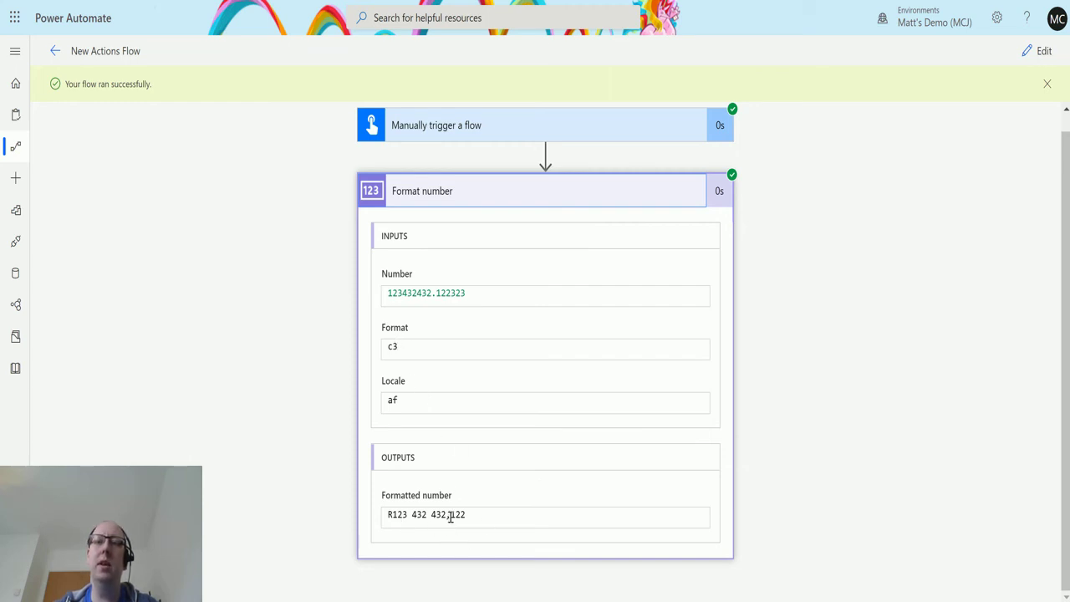
drag(445, 516, 451, 516)
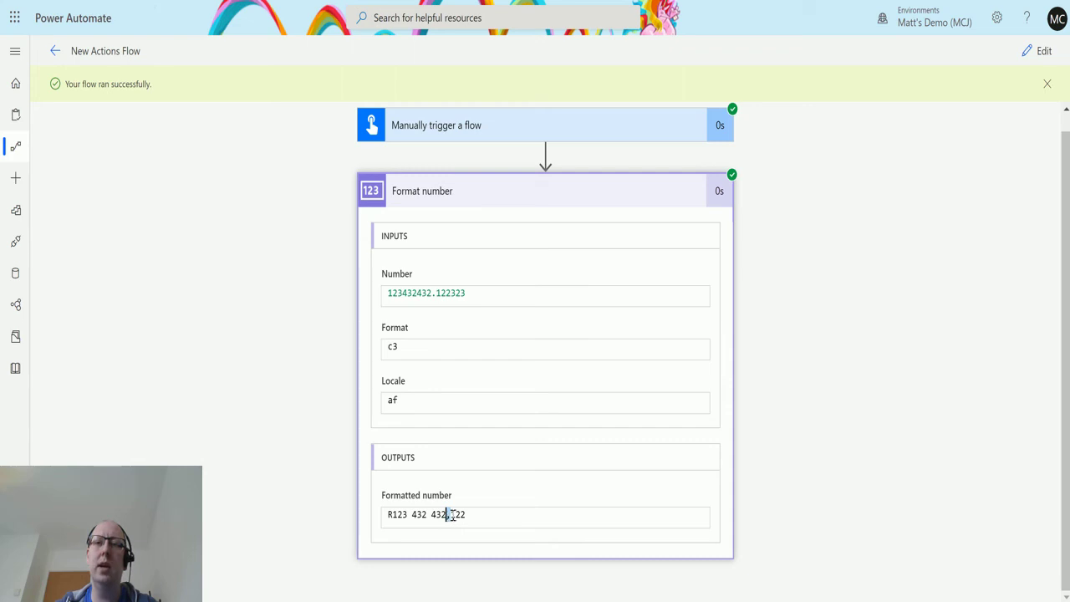
click(475, 516)
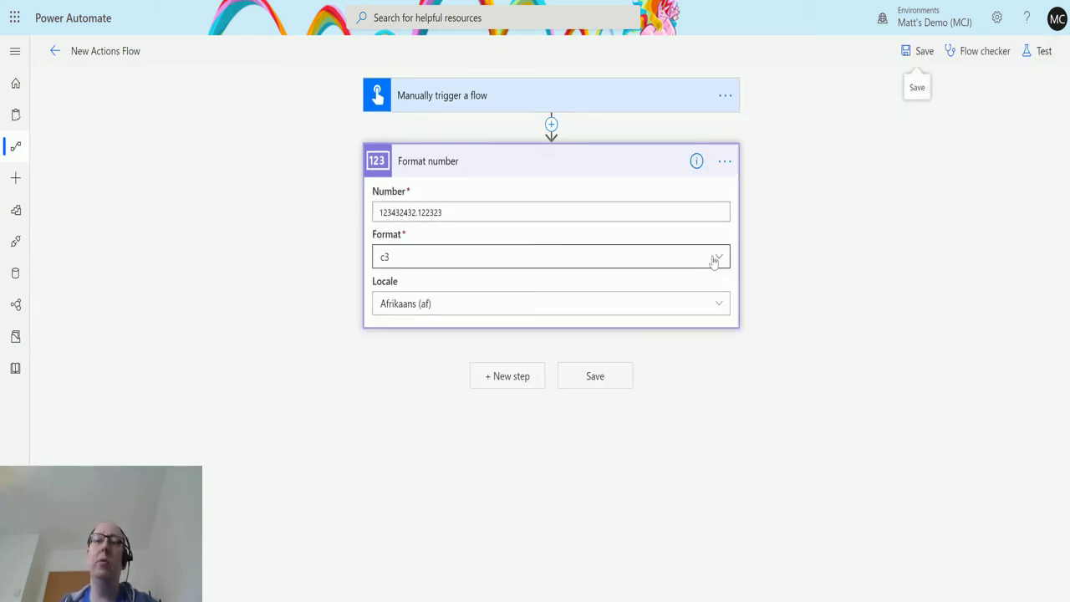
- Set the Format number action's locale to English (United Kingdom) (en-GB), found by searching 'unite'
click(436, 212)
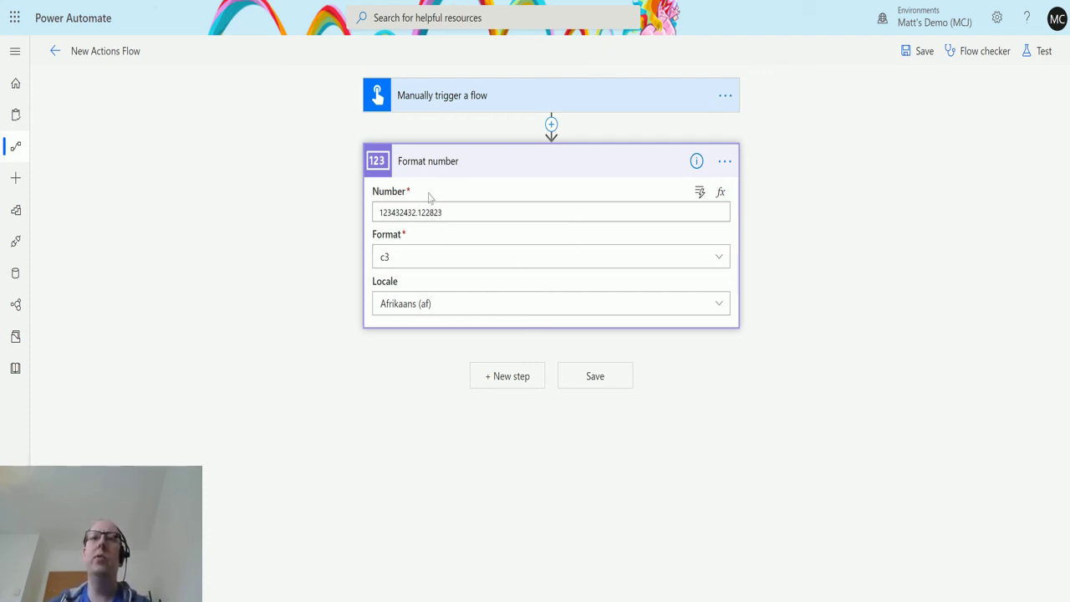
click(483, 306)
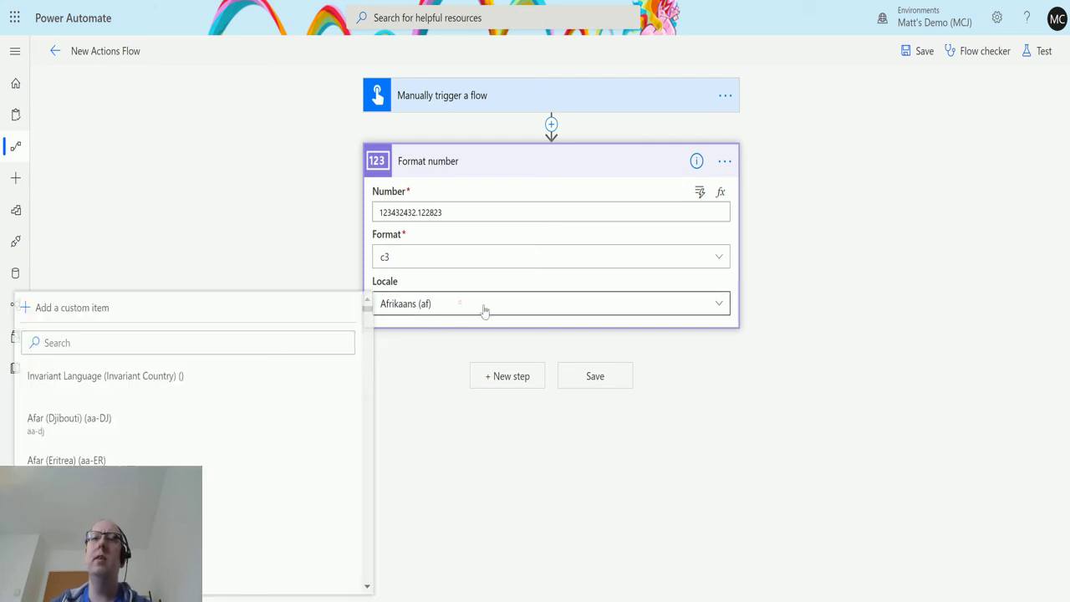
click(118, 375)
click(577, 305)
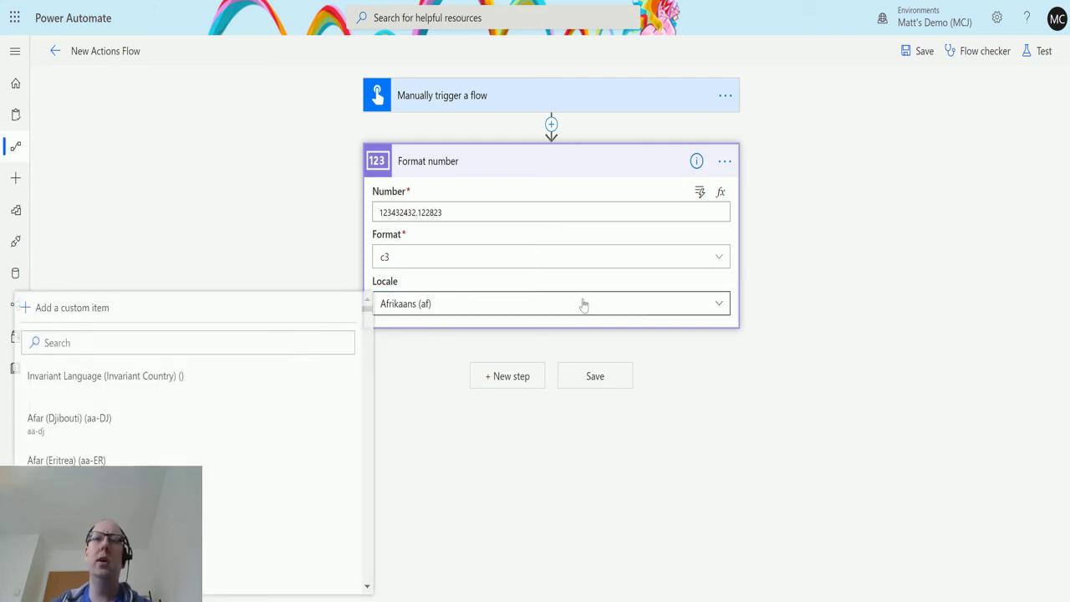
click(79, 342)
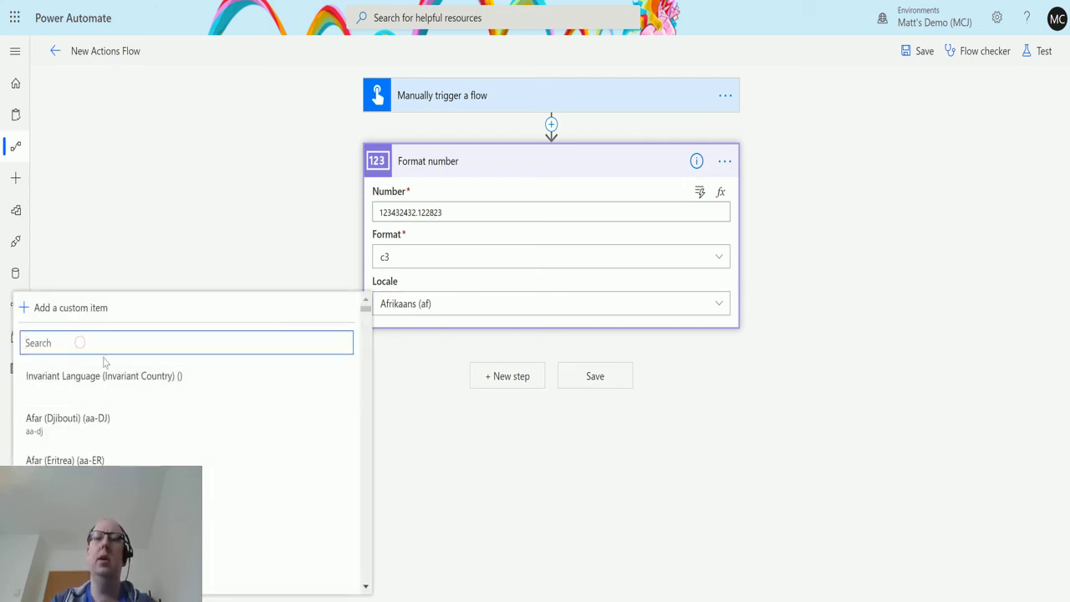
text(unite)
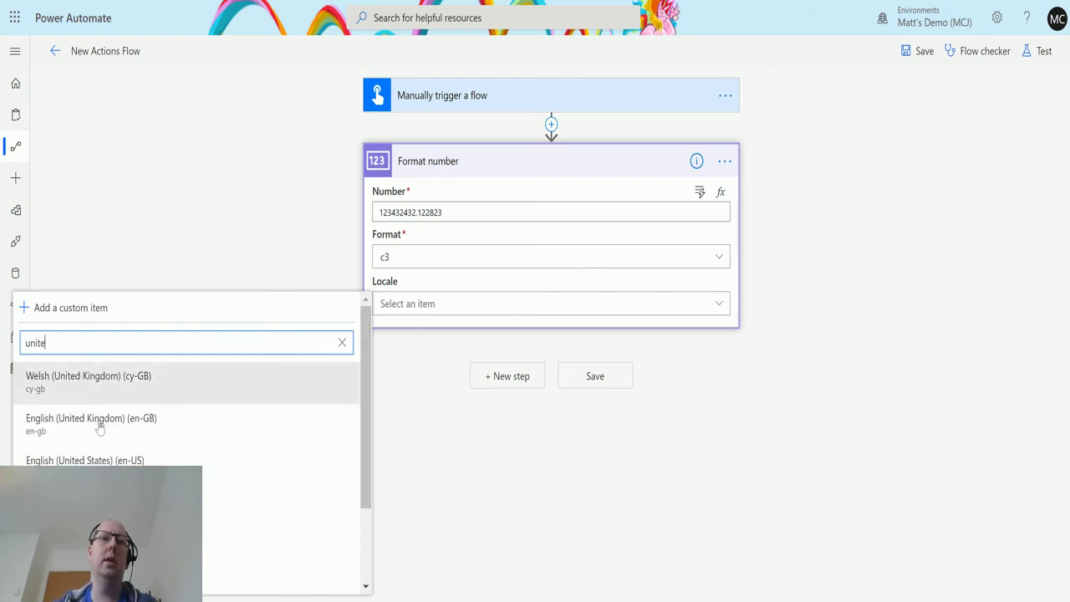
click(127, 442)
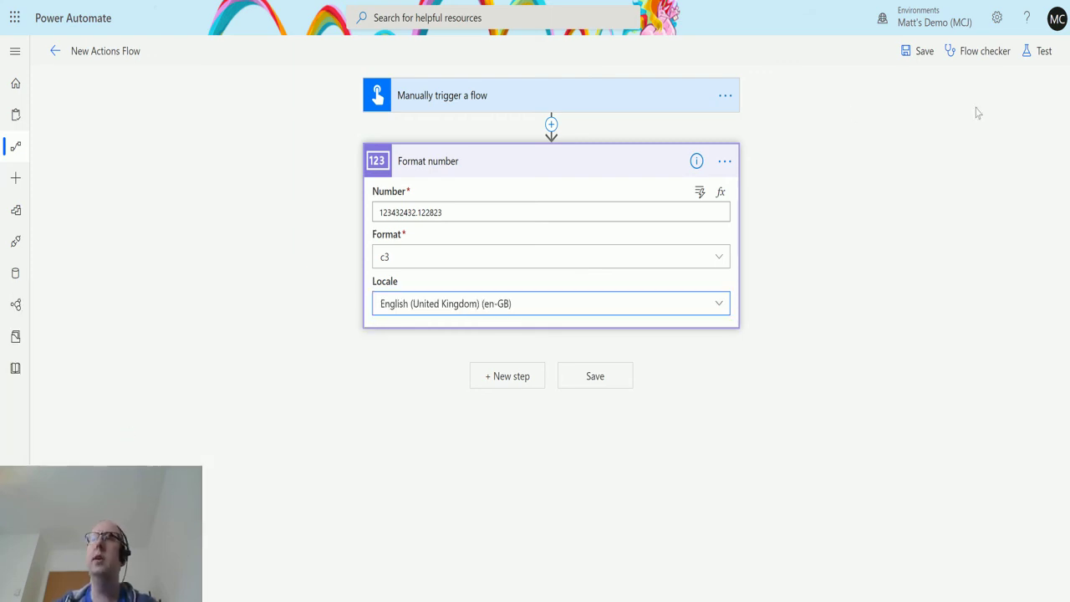
- Save the flow and run a manual test with the c3 format
click(1038, 51)
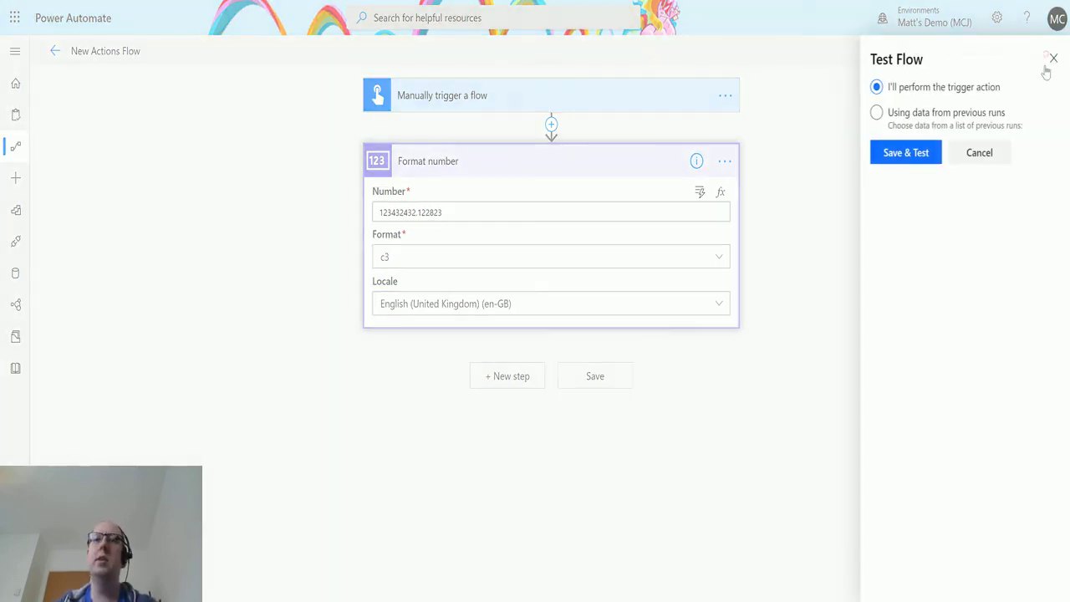
click(923, 162)
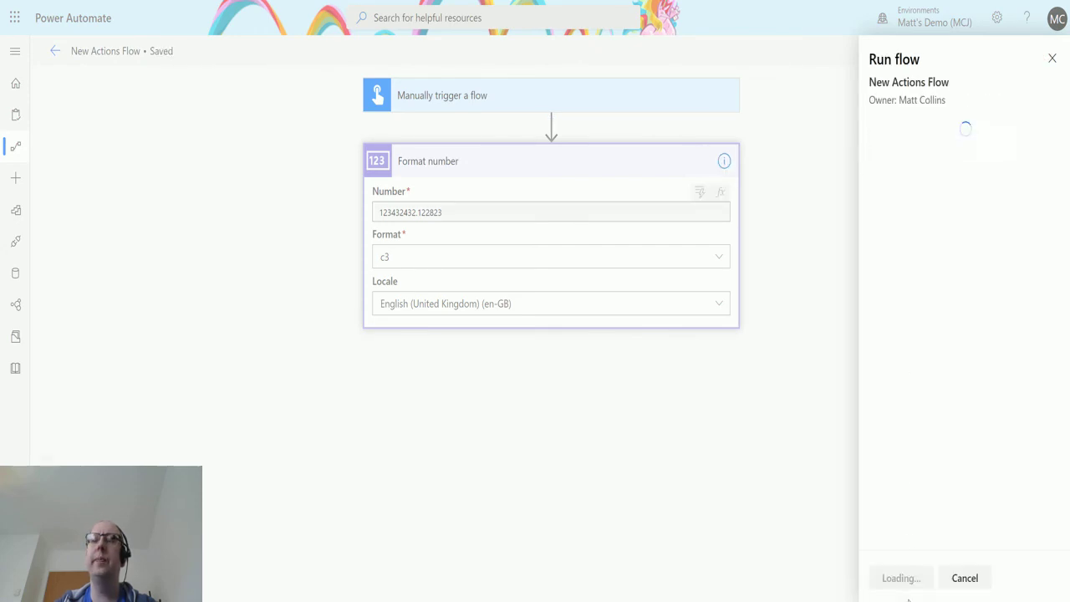
click(901, 582)
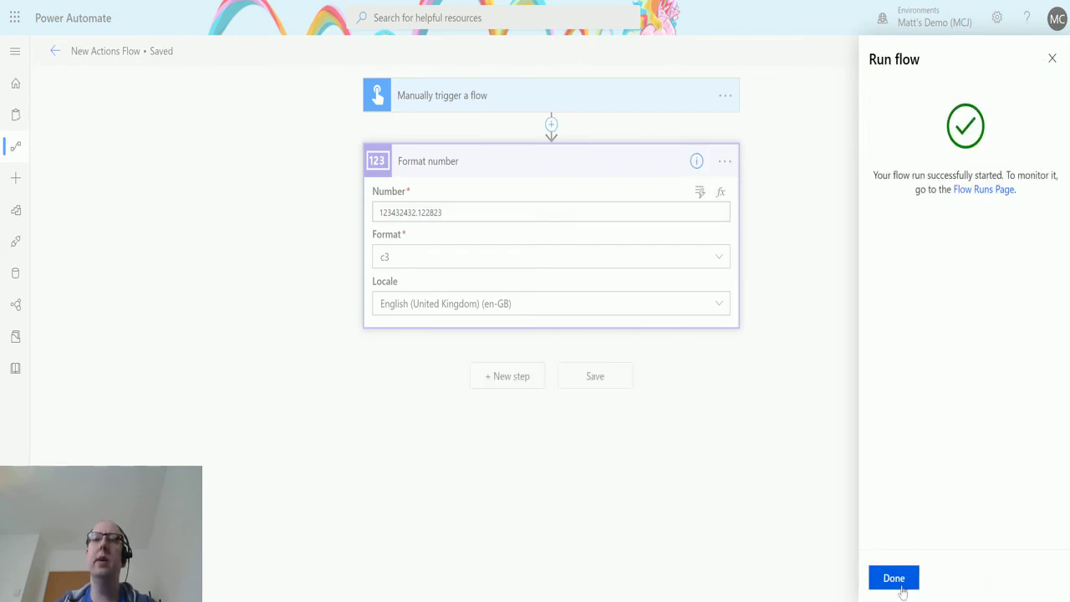
click(903, 584)
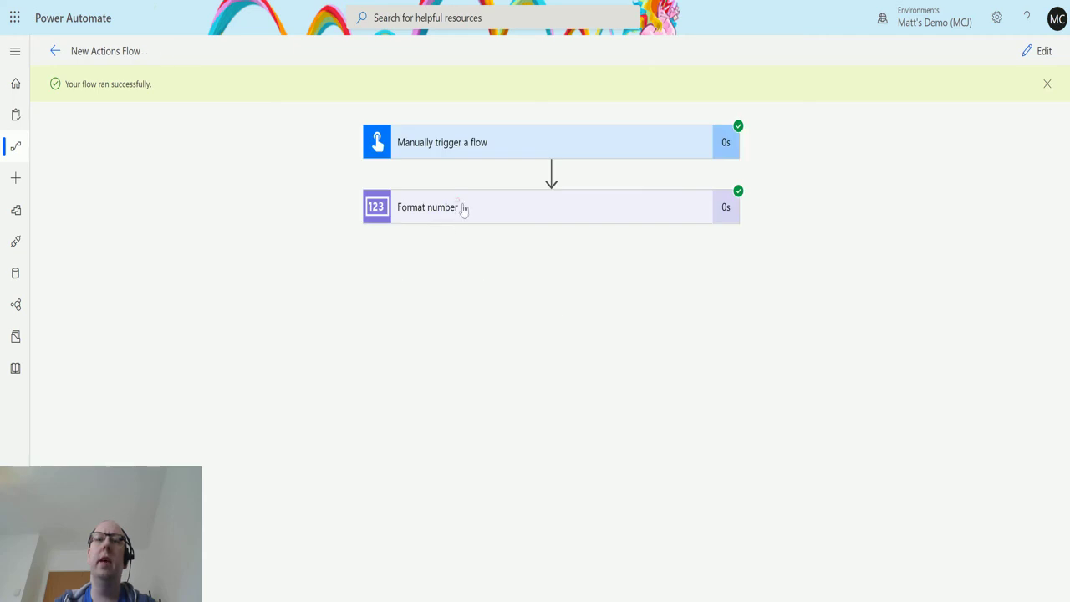
- Expand the run's Format number step to show 123432432.122823 rounded to £123,432,432.123 at the third decimal
click(464, 209)
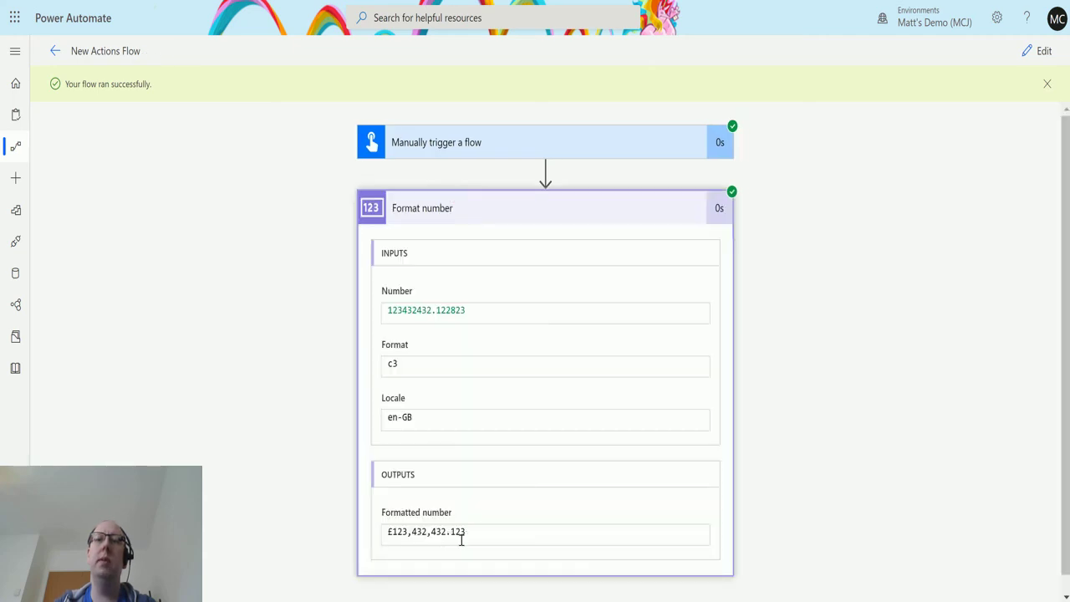
click(451, 312)
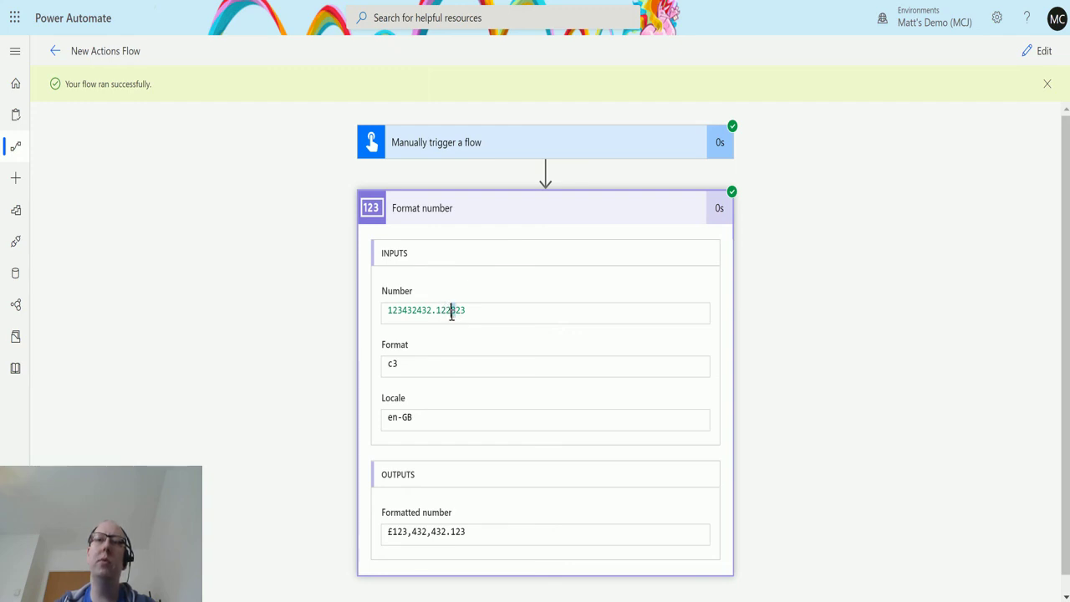
key(Left)
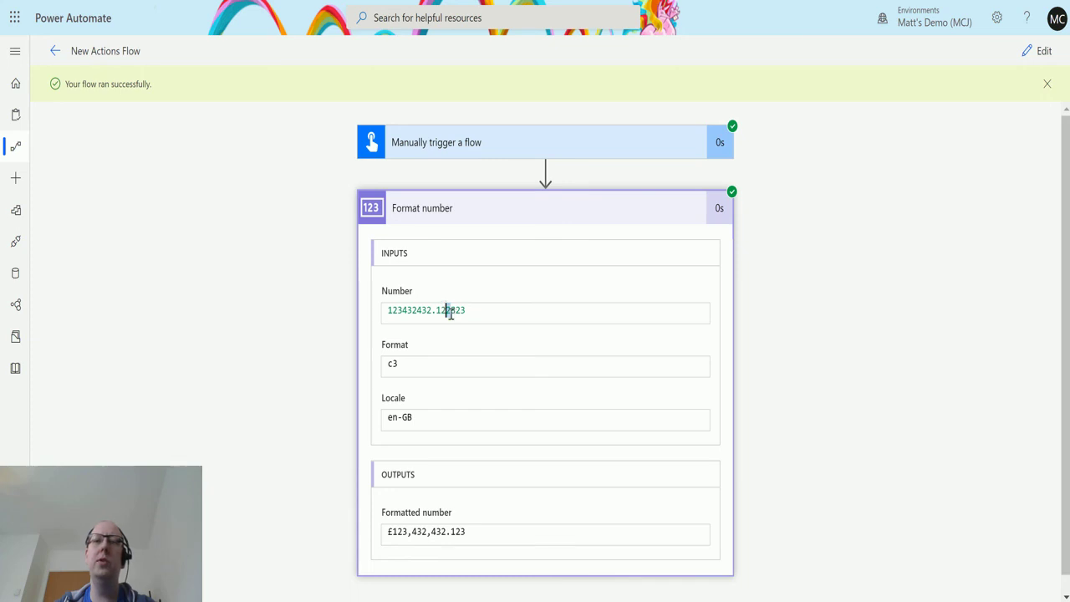